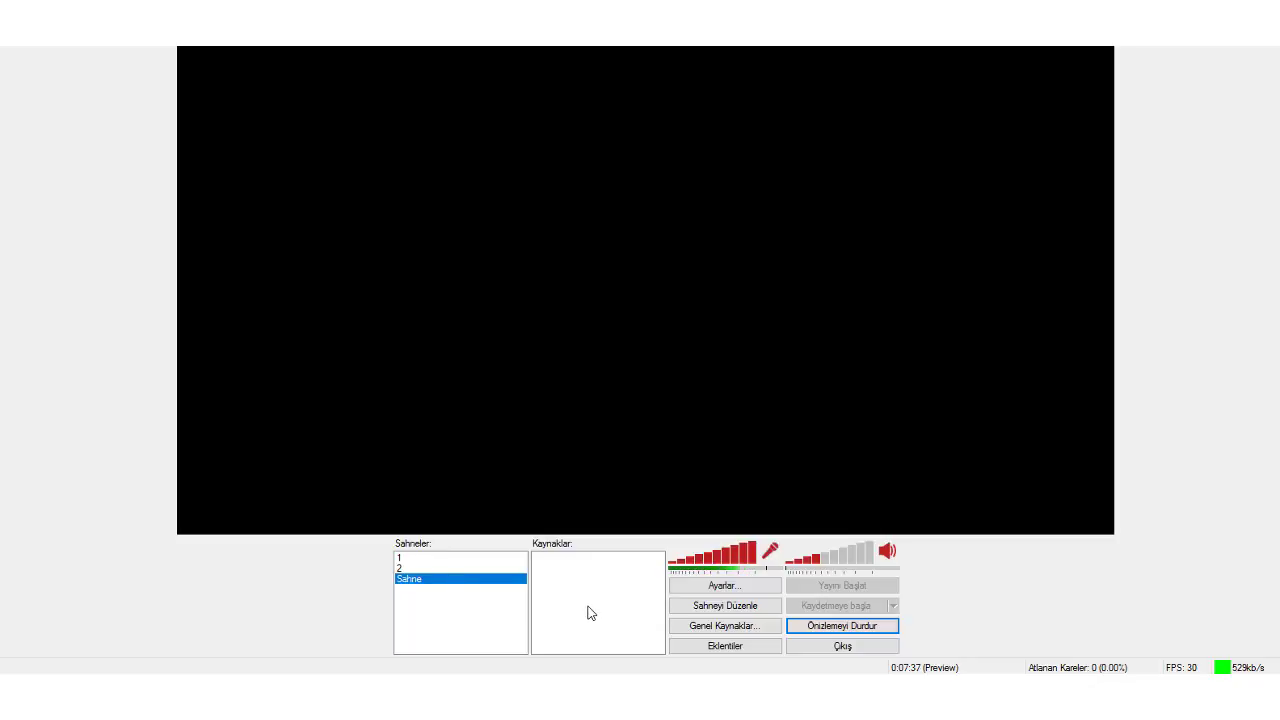
# Step: Add a Görüntü image source to the Sahne scene, using the switzerland_alps mountain picture as its background
pyautogui.click(519, 560)
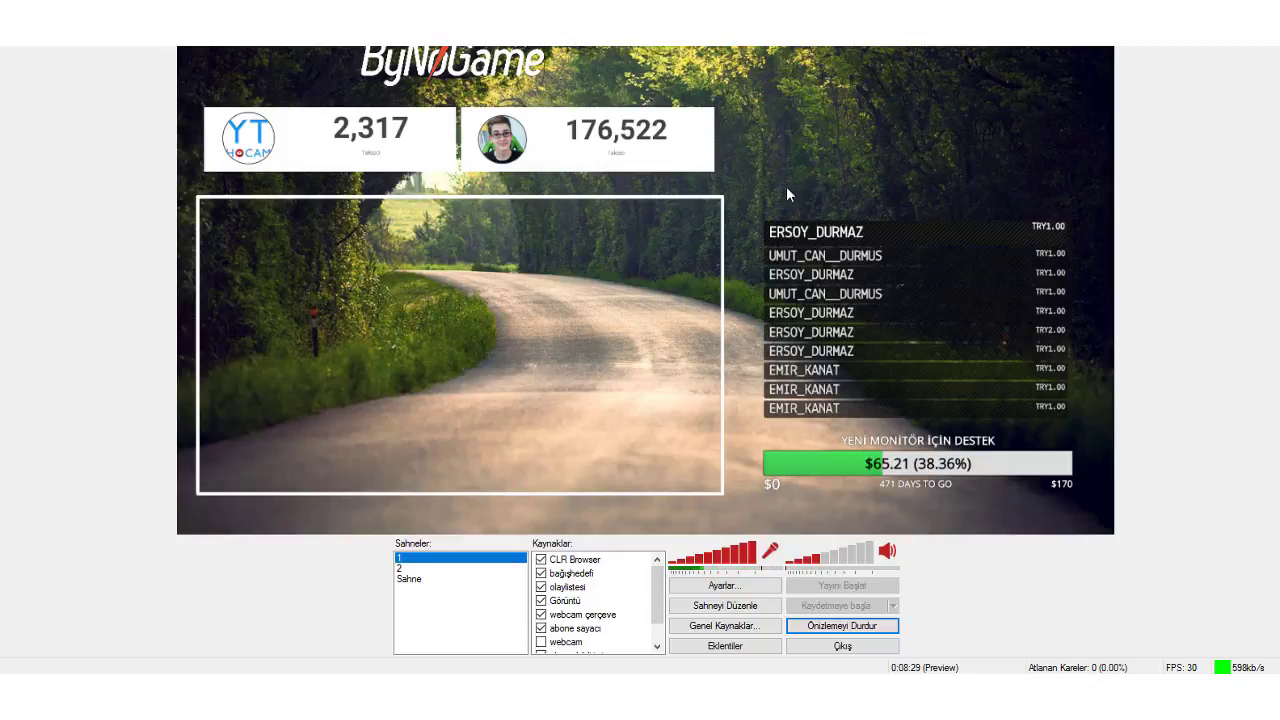
pyautogui.click(478, 581)
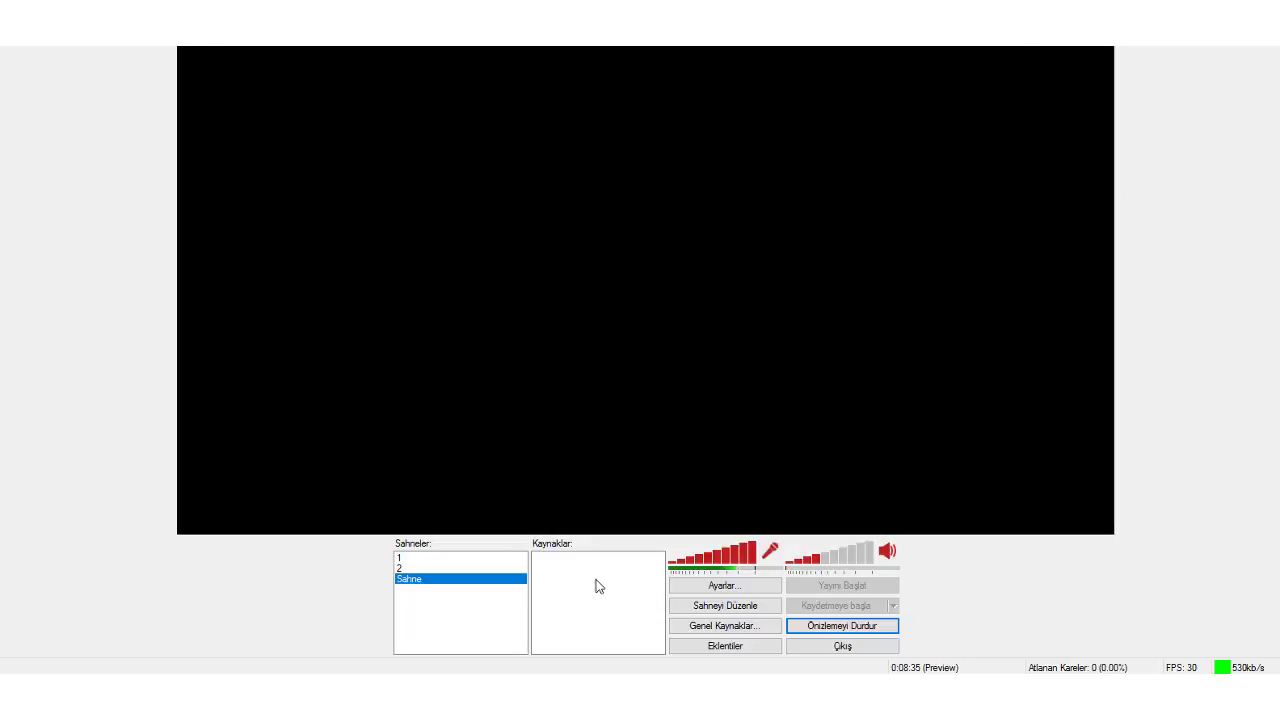
pyautogui.rightClick(582, 578)
pyautogui.moveTo(626, 591)
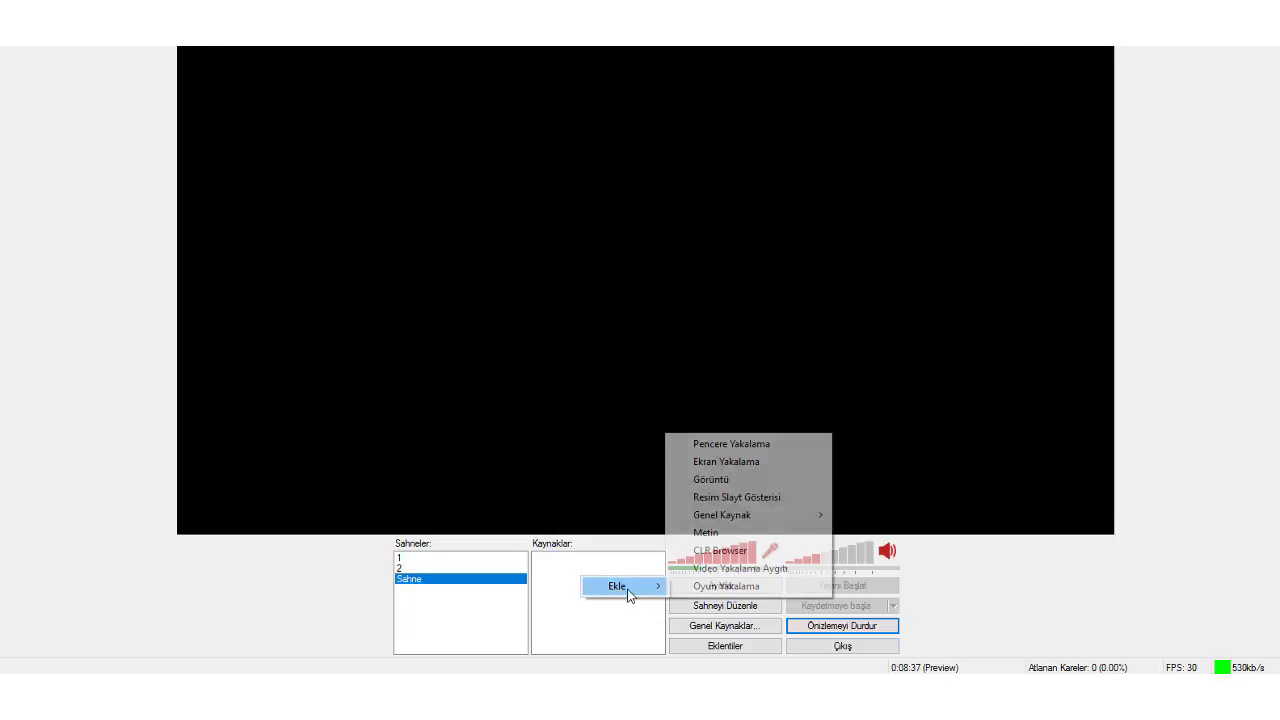
pyautogui.click(745, 481)
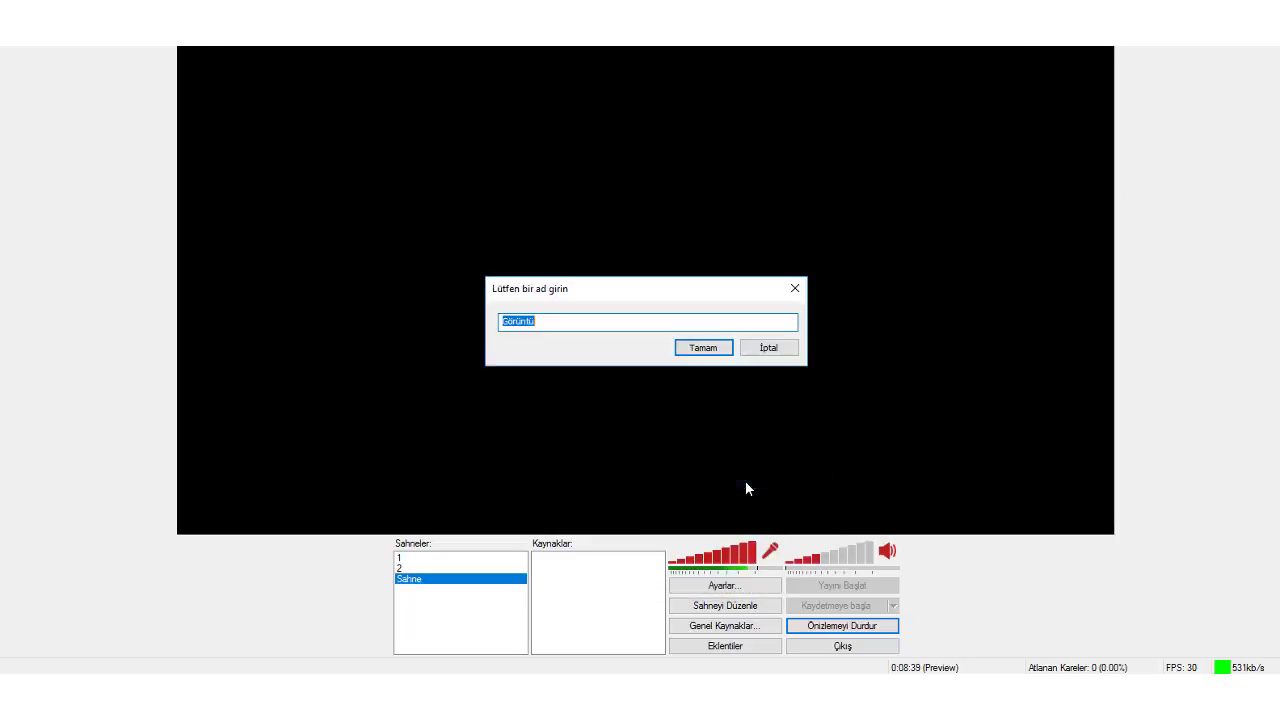
pyautogui.click(682, 352)
pyautogui.click(731, 204)
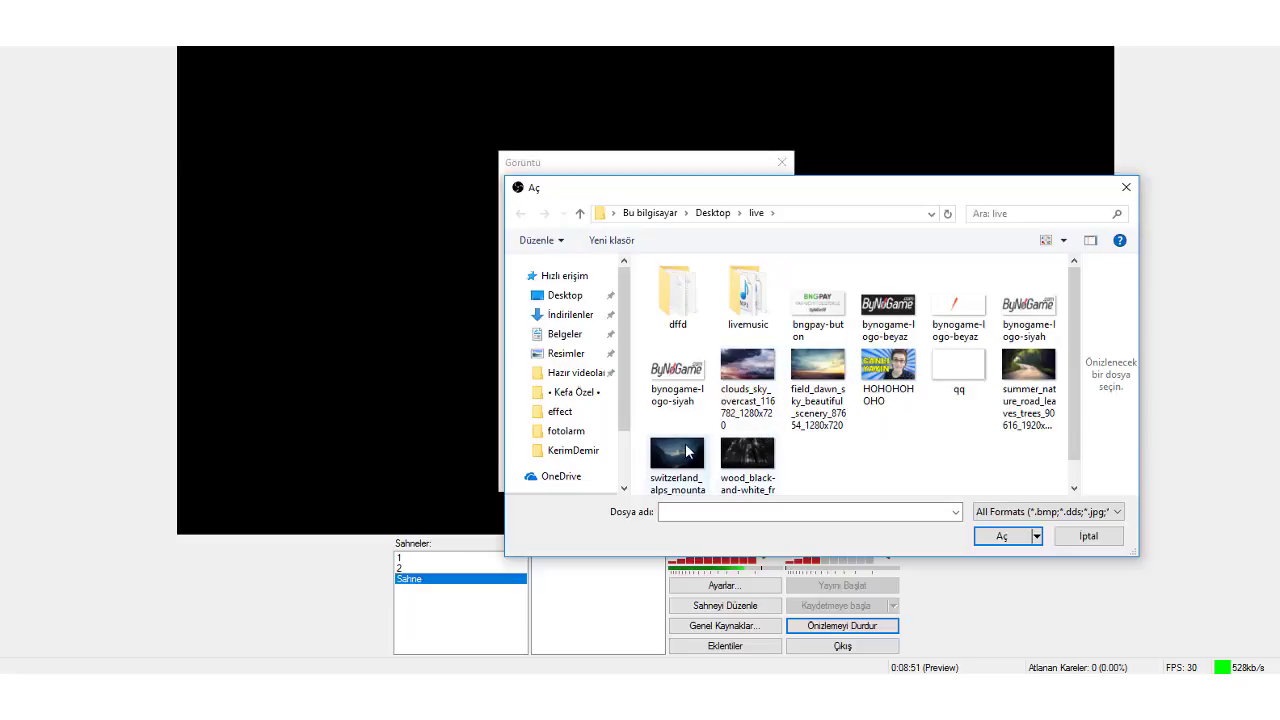
pyautogui.doubleClick(675, 484)
pyautogui.click(675, 476)
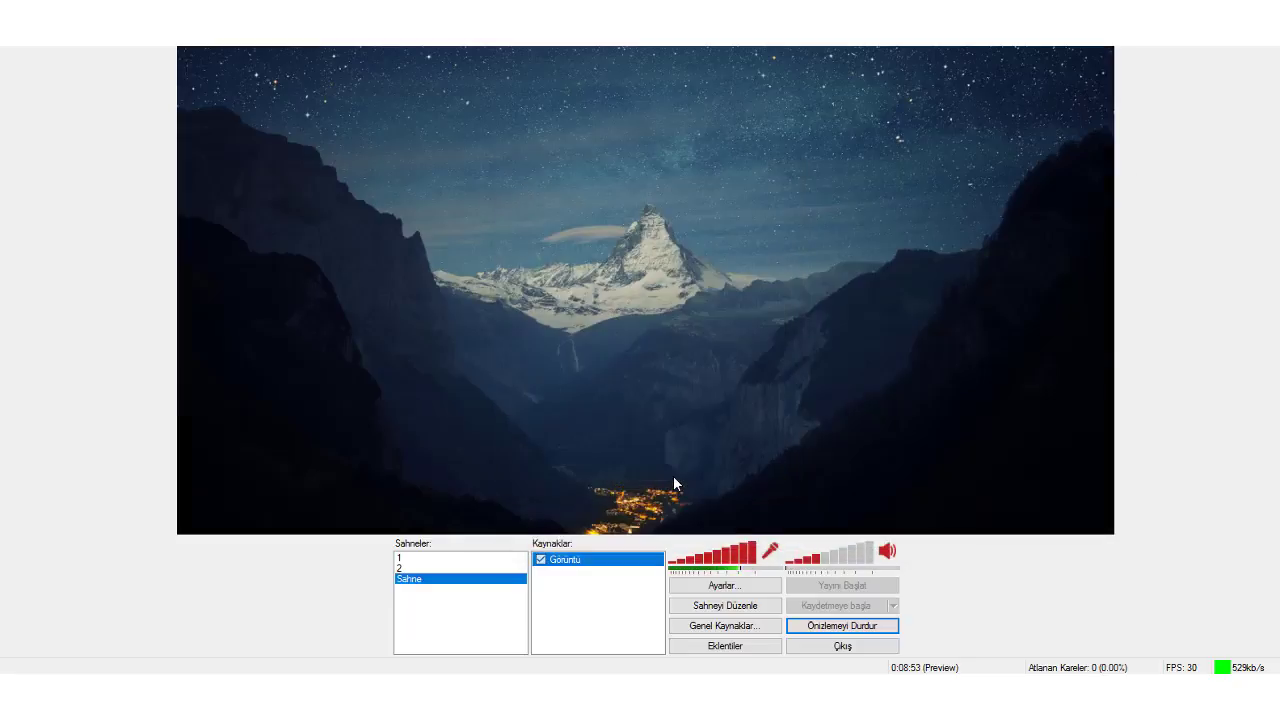
# Step: Add a Video Yakalama Aygıtı source to the Sahne scene with the Logitech HD Webcam C525 as its device
pyautogui.click(601, 595)
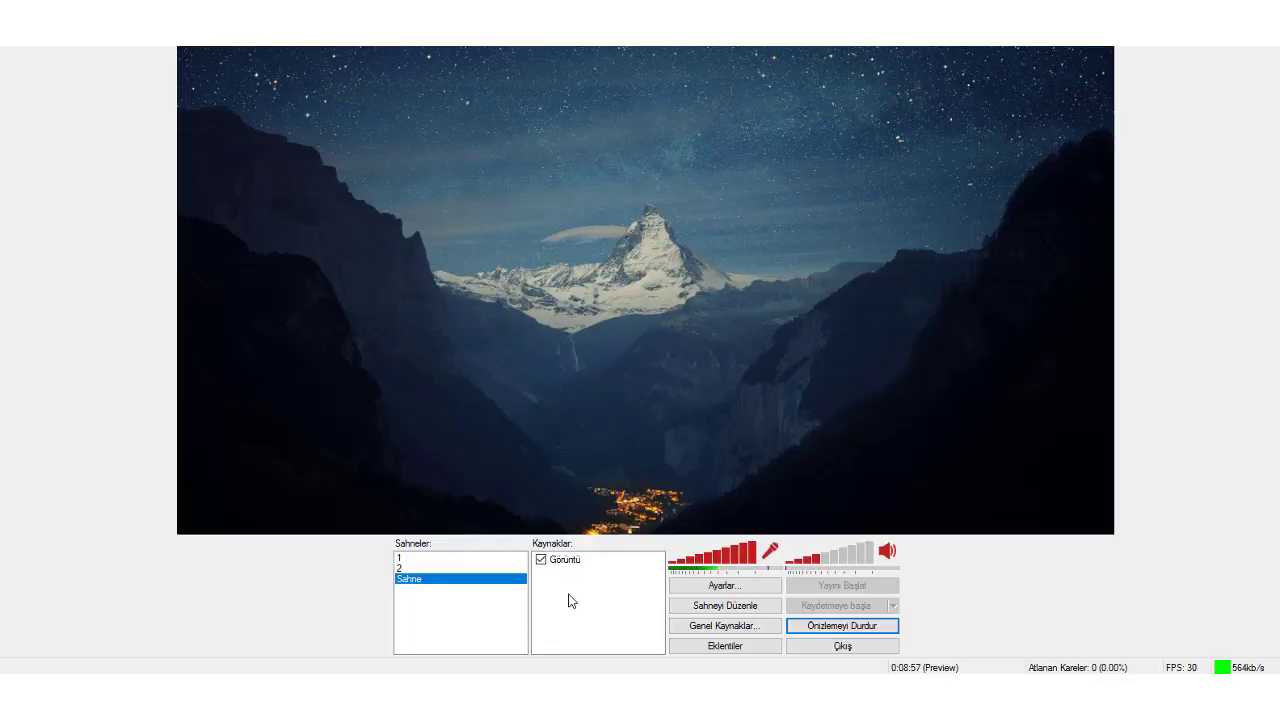
pyautogui.rightClick(571, 589)
pyautogui.moveTo(607, 608)
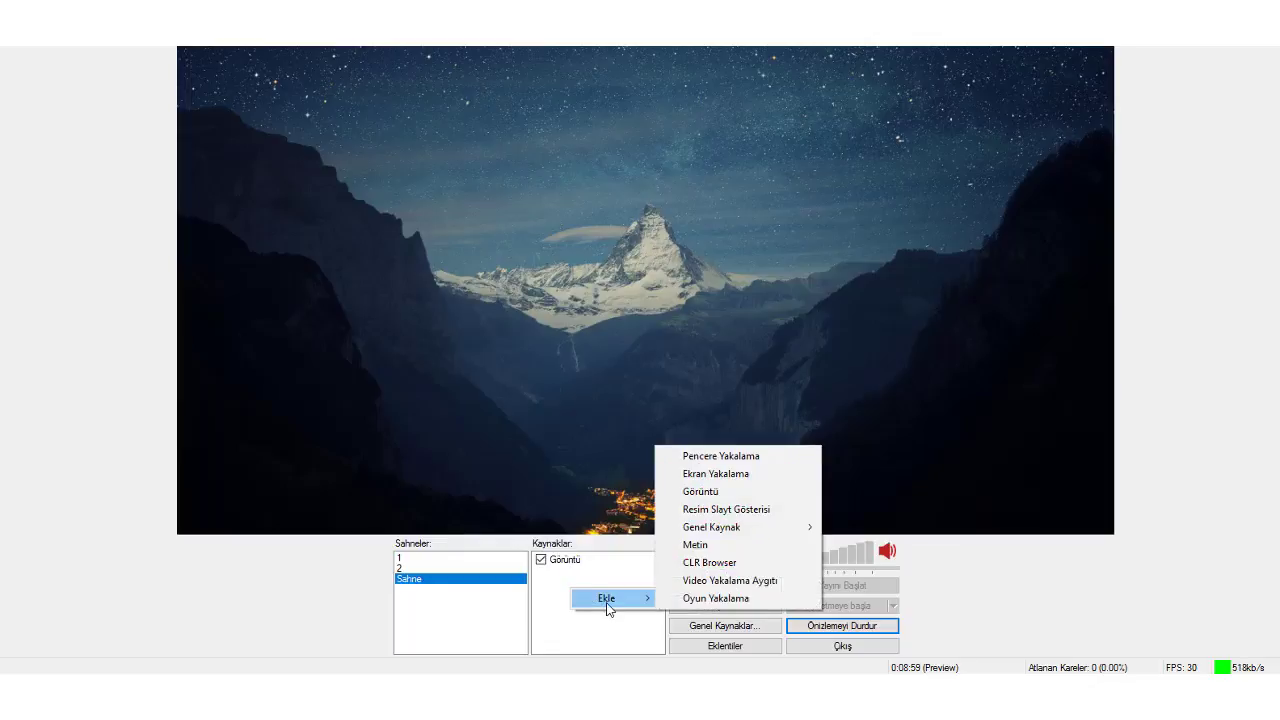
pyautogui.click(734, 581)
pyautogui.click(692, 348)
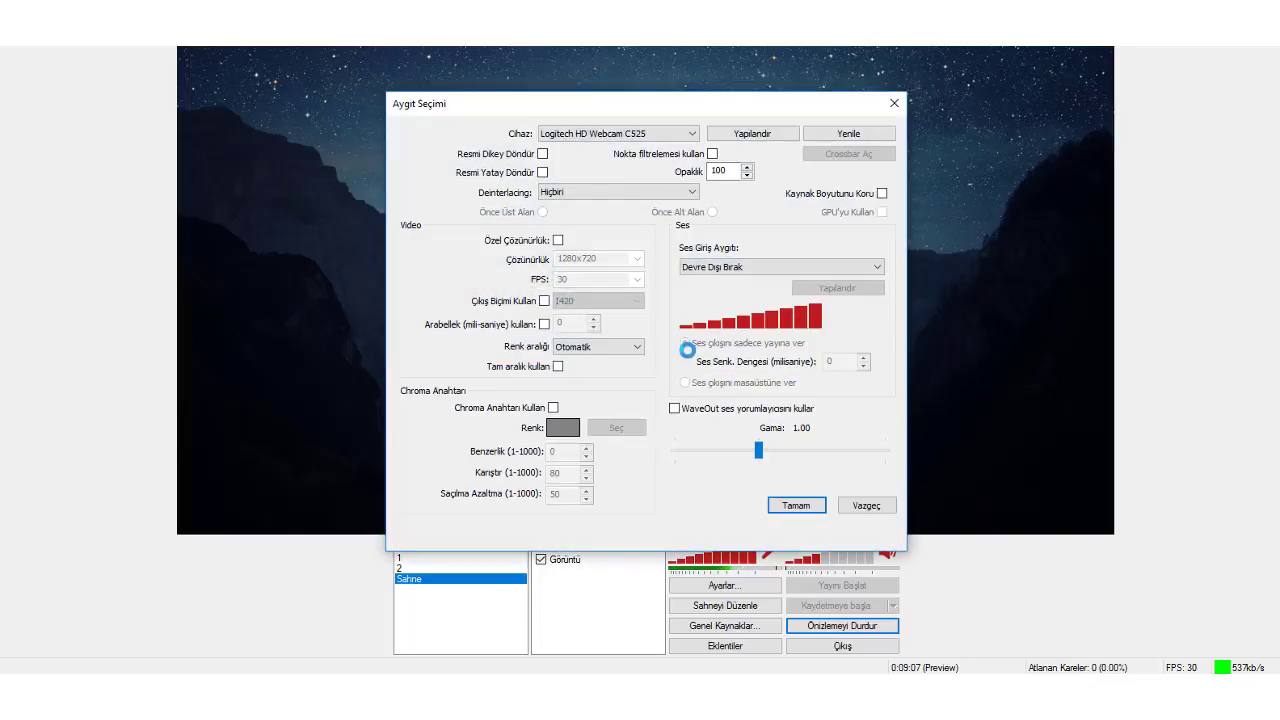
pyautogui.click(598, 134)
pyautogui.click(597, 135)
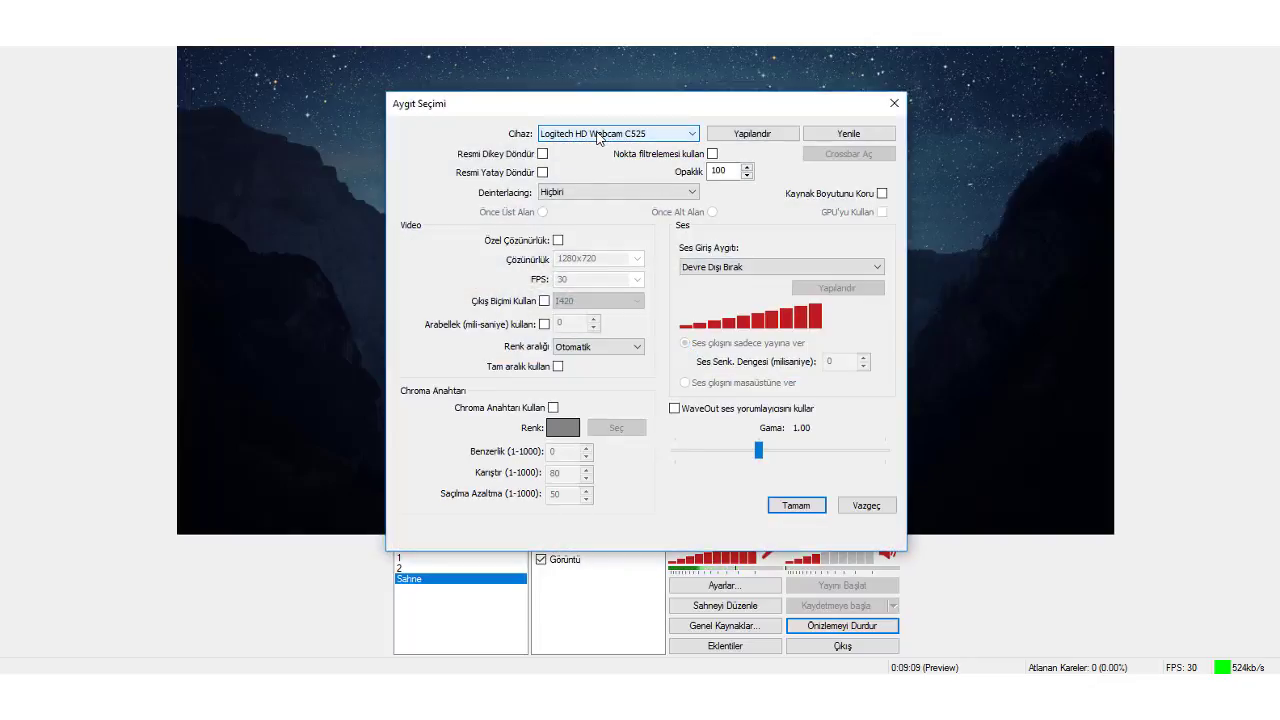
pyautogui.click(810, 506)
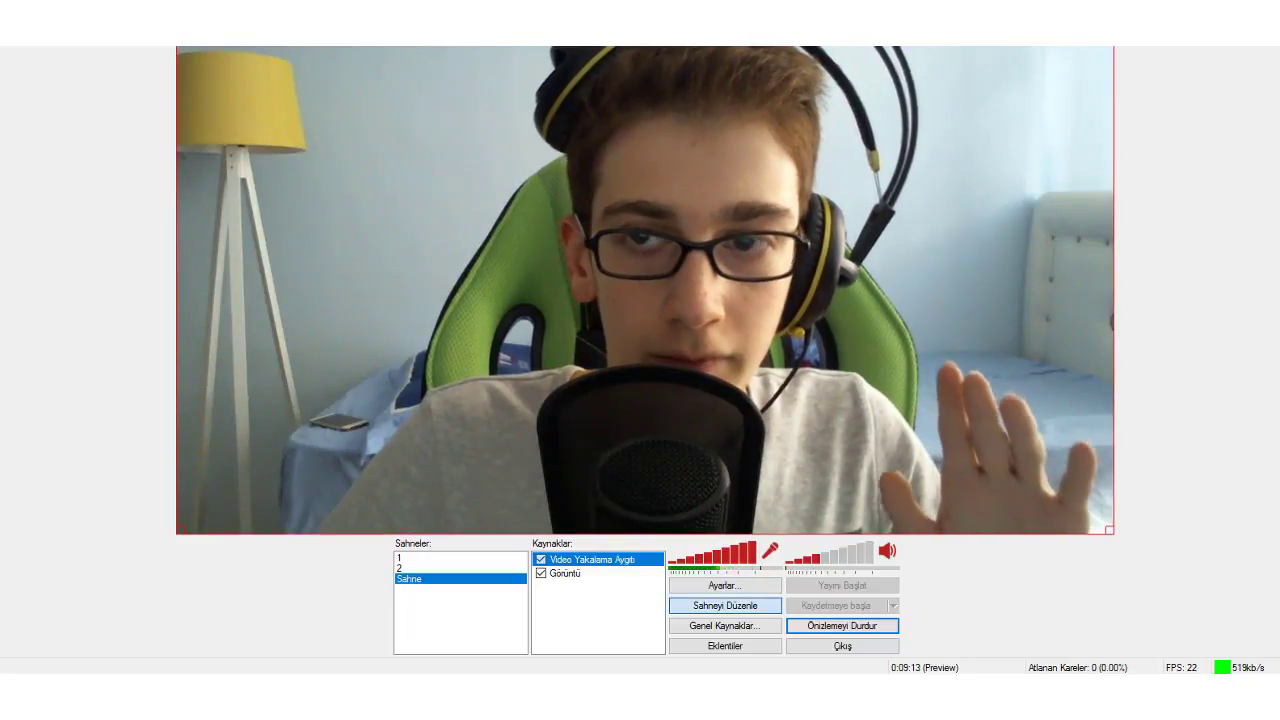
# Step: Shrink the webcam picture to under a third of the scene's width and place it left of the mountain peak
pyautogui.moveTo(341, 47); pyautogui.dragTo(341, 401)
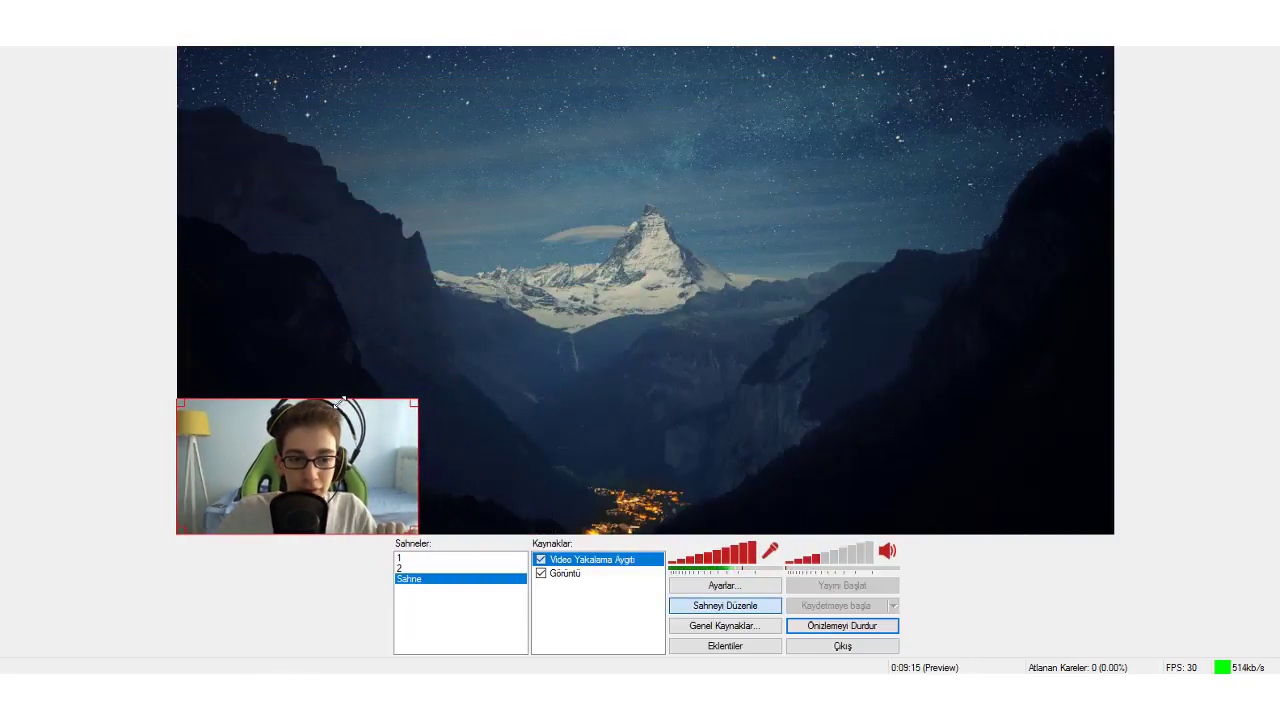
pyautogui.moveTo(413, 524); pyautogui.dragTo(582, 378)
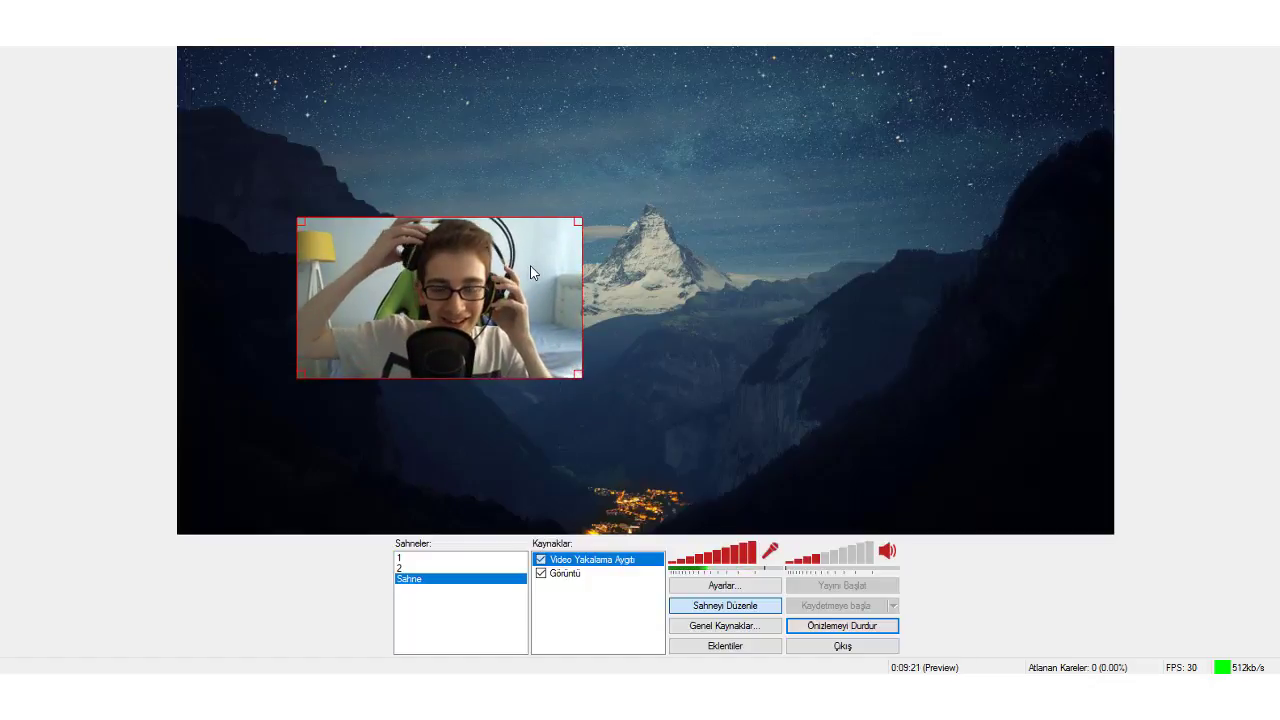
pyautogui.moveTo(530, 265); pyautogui.dragTo(516, 265)
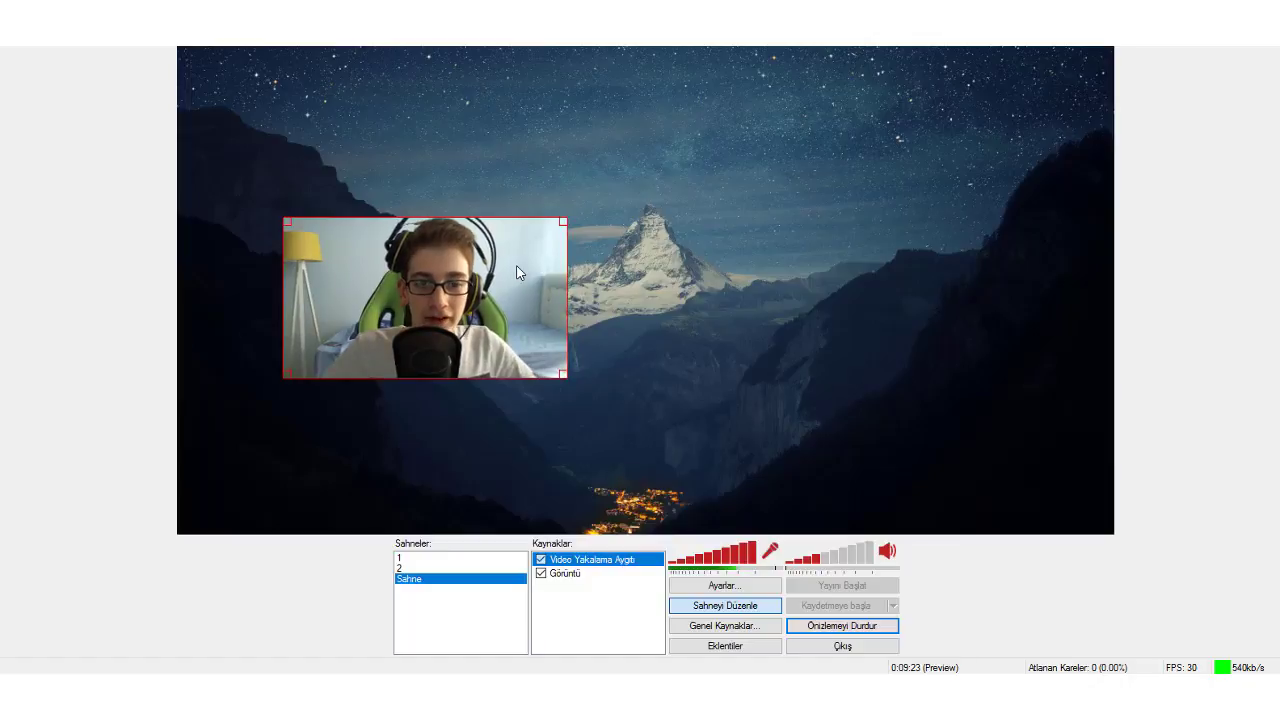
# Step: Enlarge the webcam frame to over half the scene's width, position it left of centre, and hide the webcam source
pyautogui.click(541, 560)
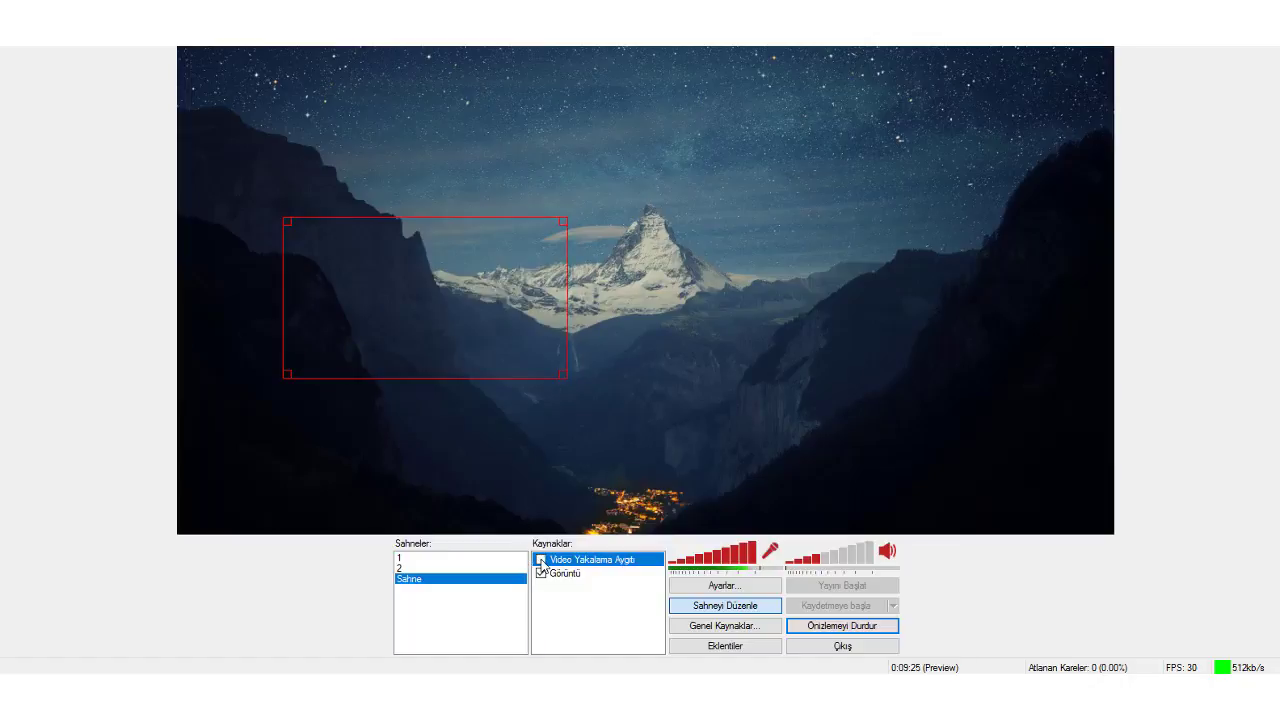
pyautogui.moveTo(565, 376); pyautogui.dragTo(809, 514)
pyautogui.click(541, 560)
pyautogui.moveTo(631, 390); pyautogui.dragTo(560, 342)
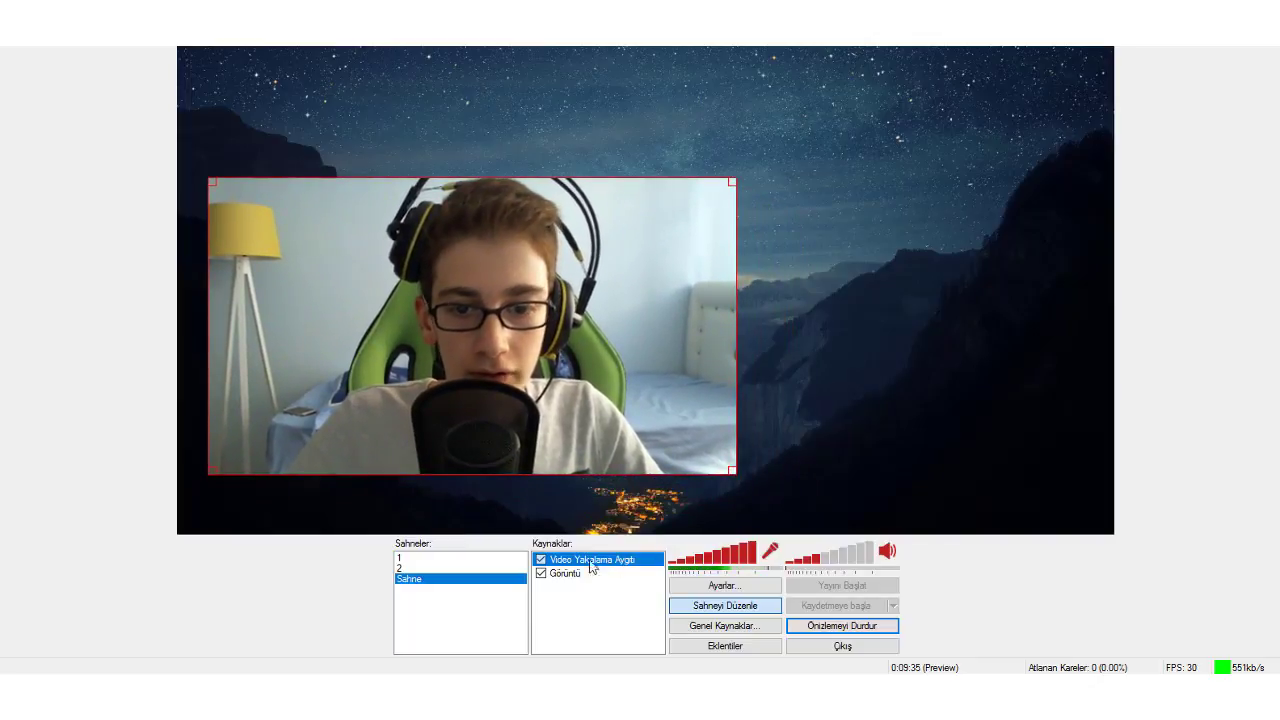
pyautogui.click(541, 560)
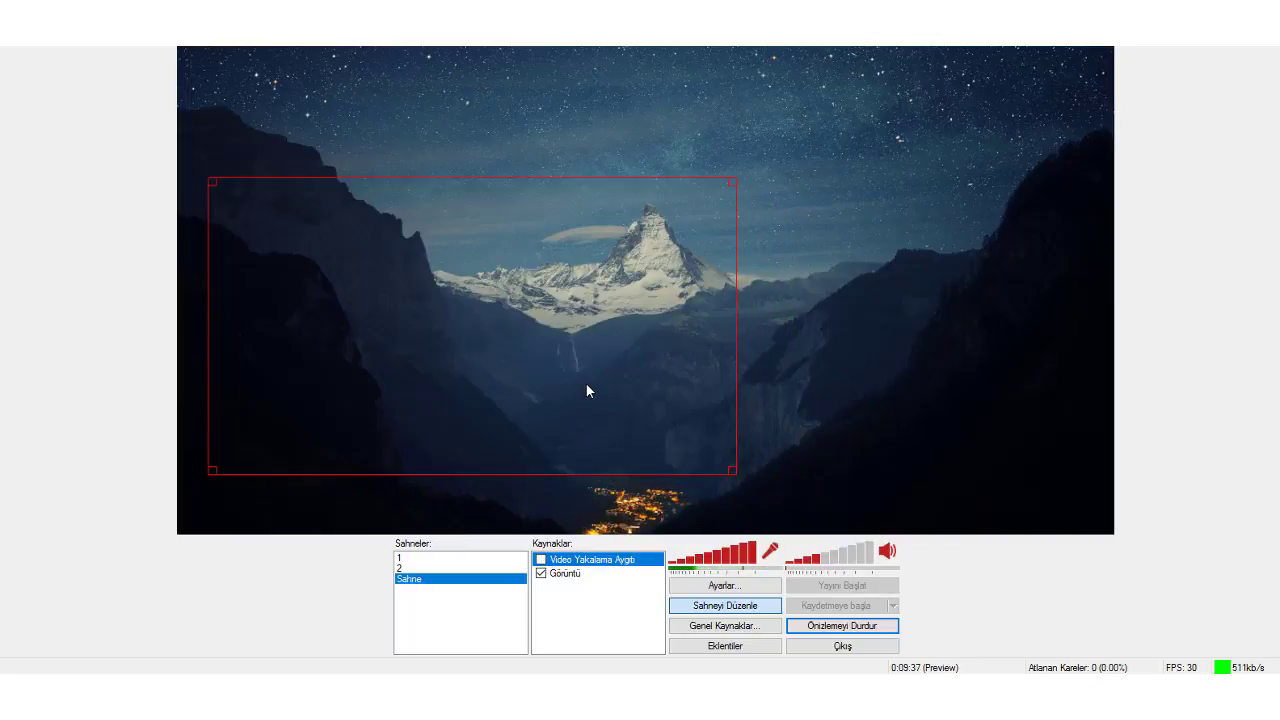
pyautogui.moveTo(587, 384); pyautogui.dragTo(580, 382)
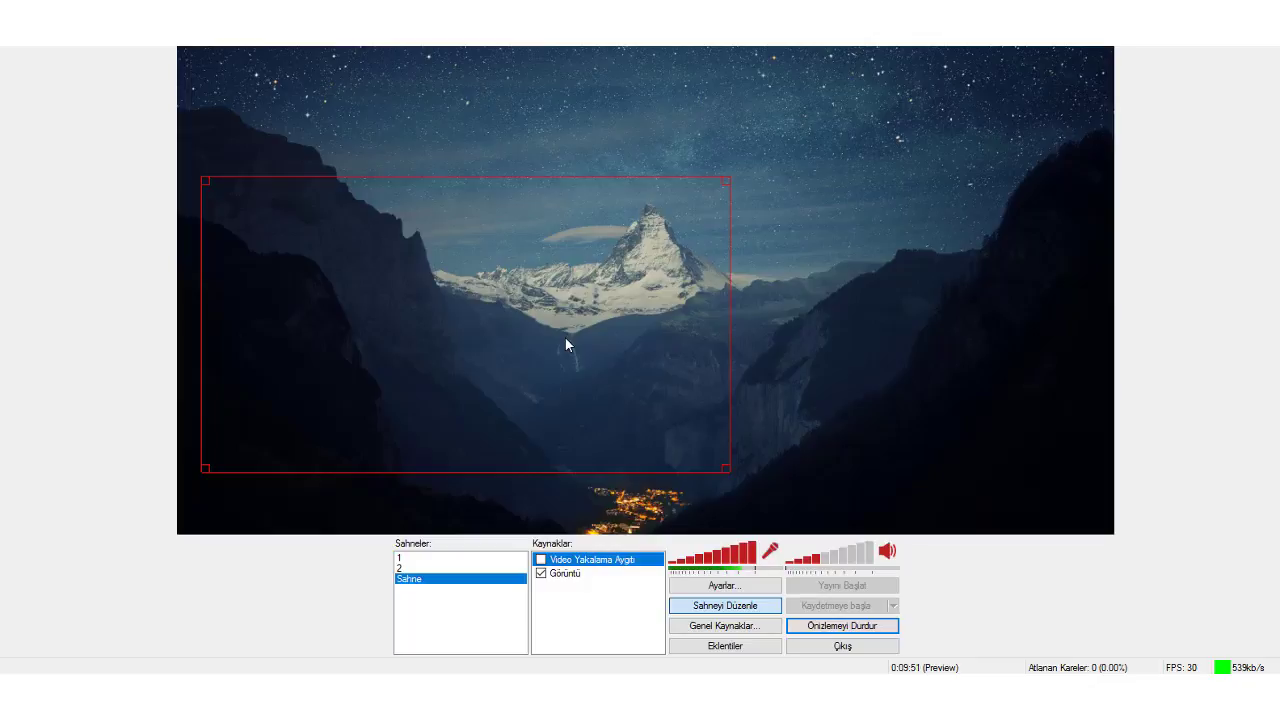
pyautogui.click(565, 596)
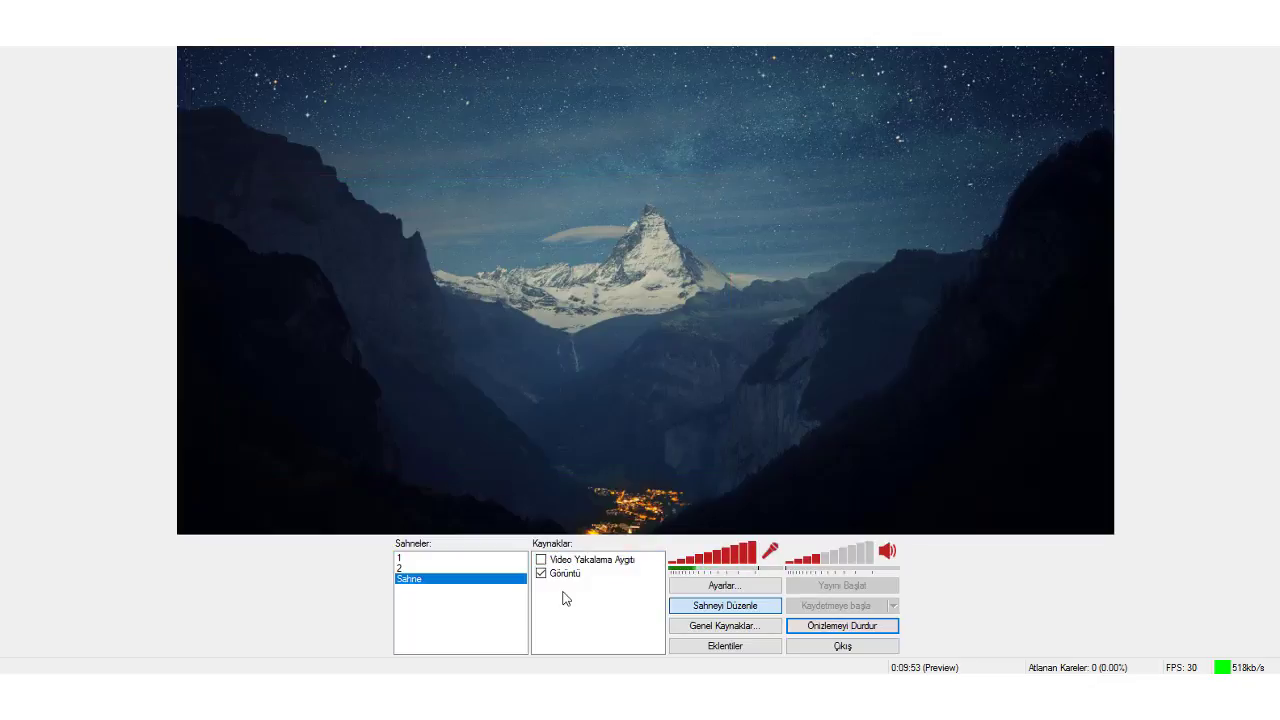
pyautogui.click(583, 560)
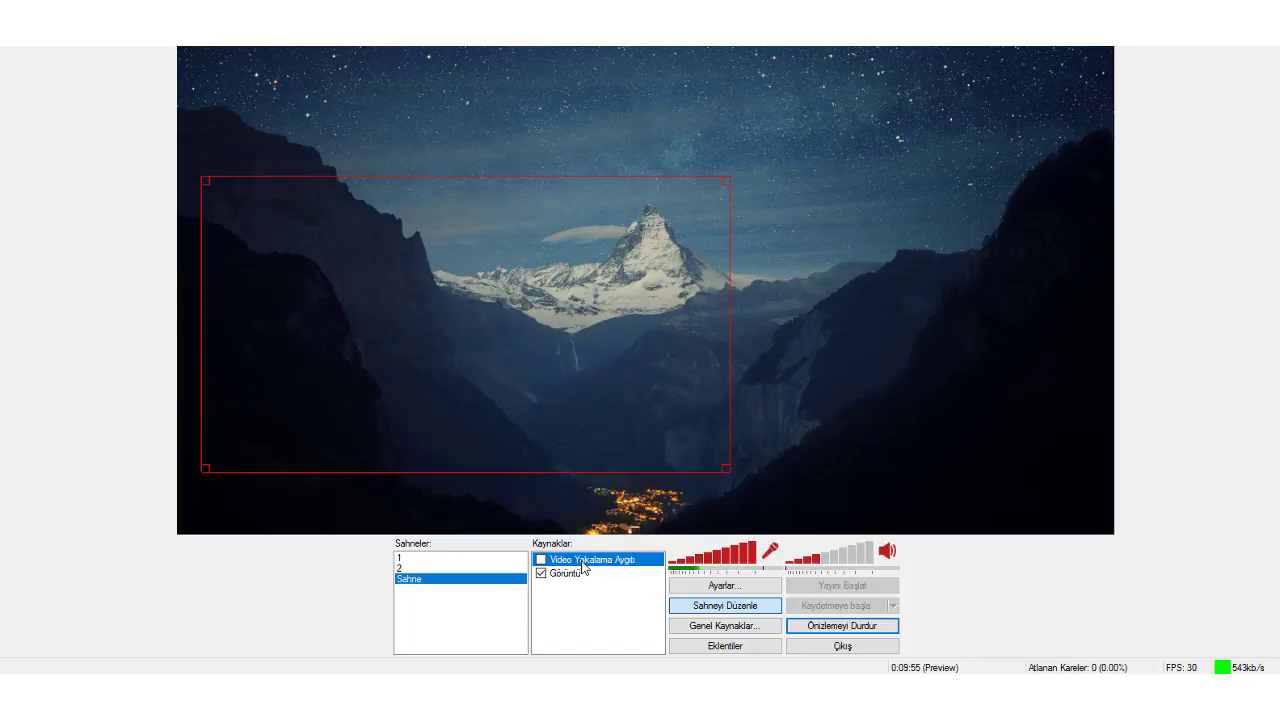
pyautogui.click(565, 622)
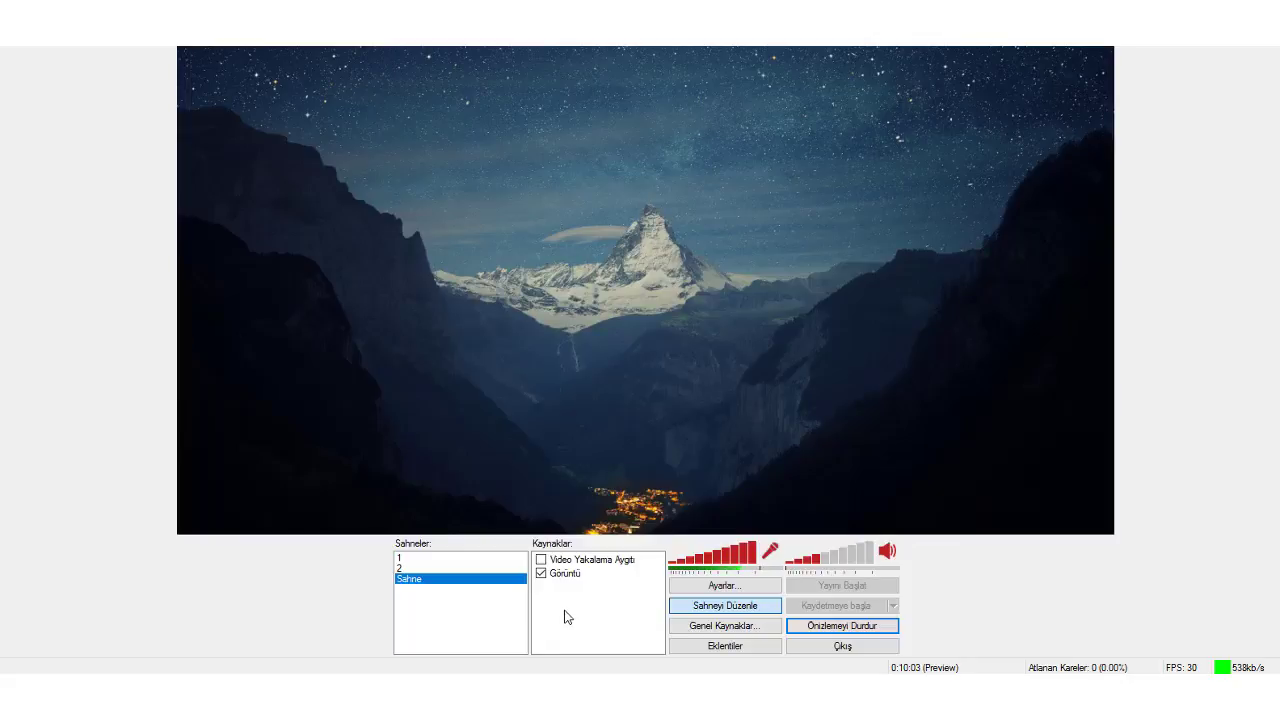
pyautogui.click(570, 561)
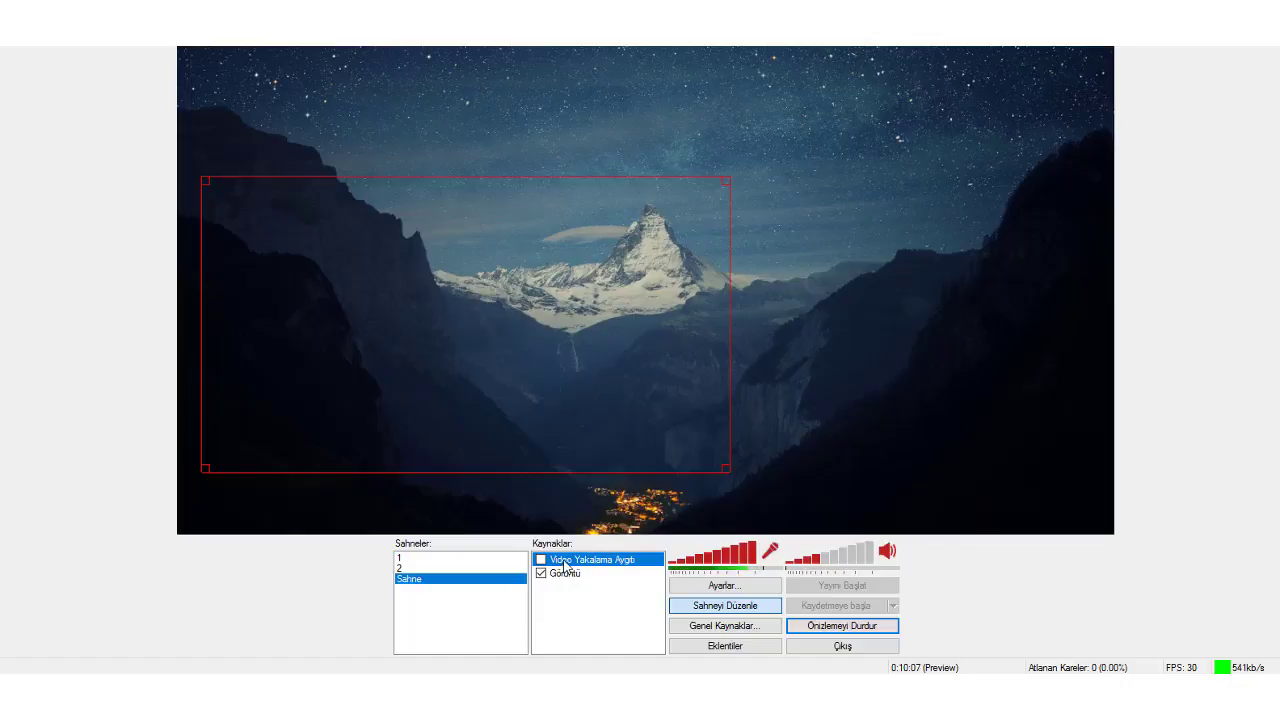
pyautogui.click(576, 619)
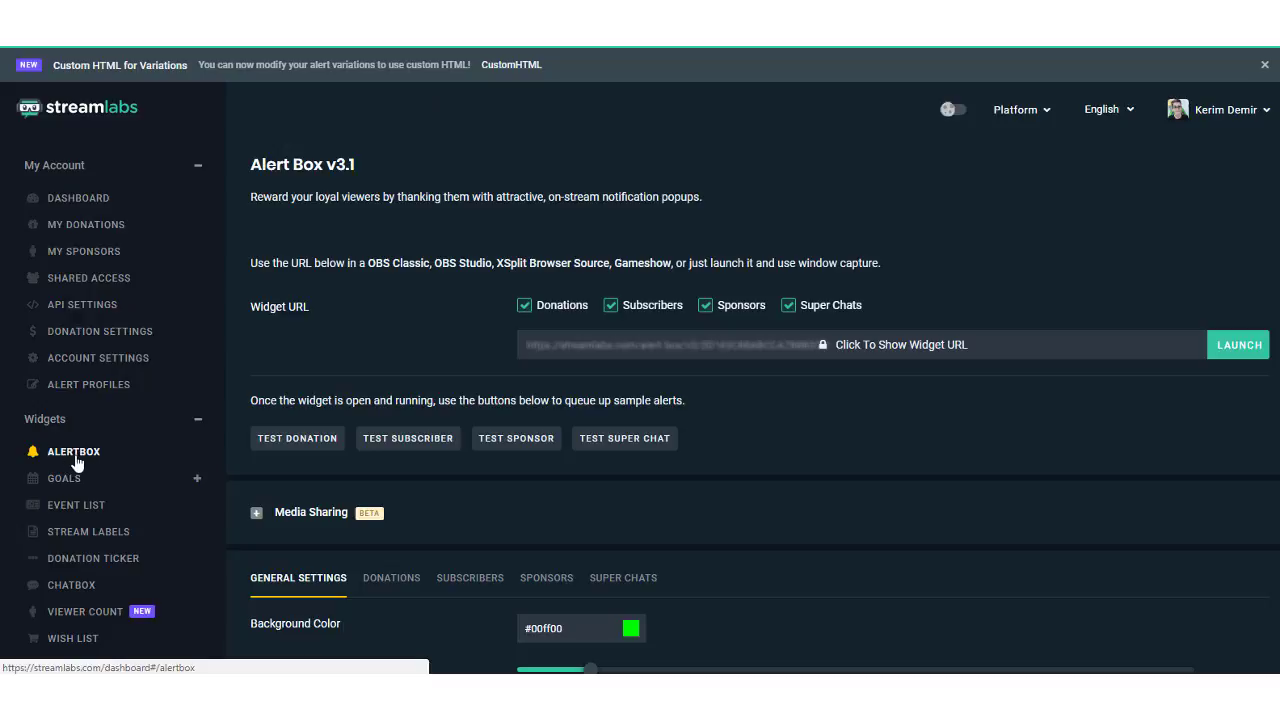
pyautogui.scroll(1, 379, 314)
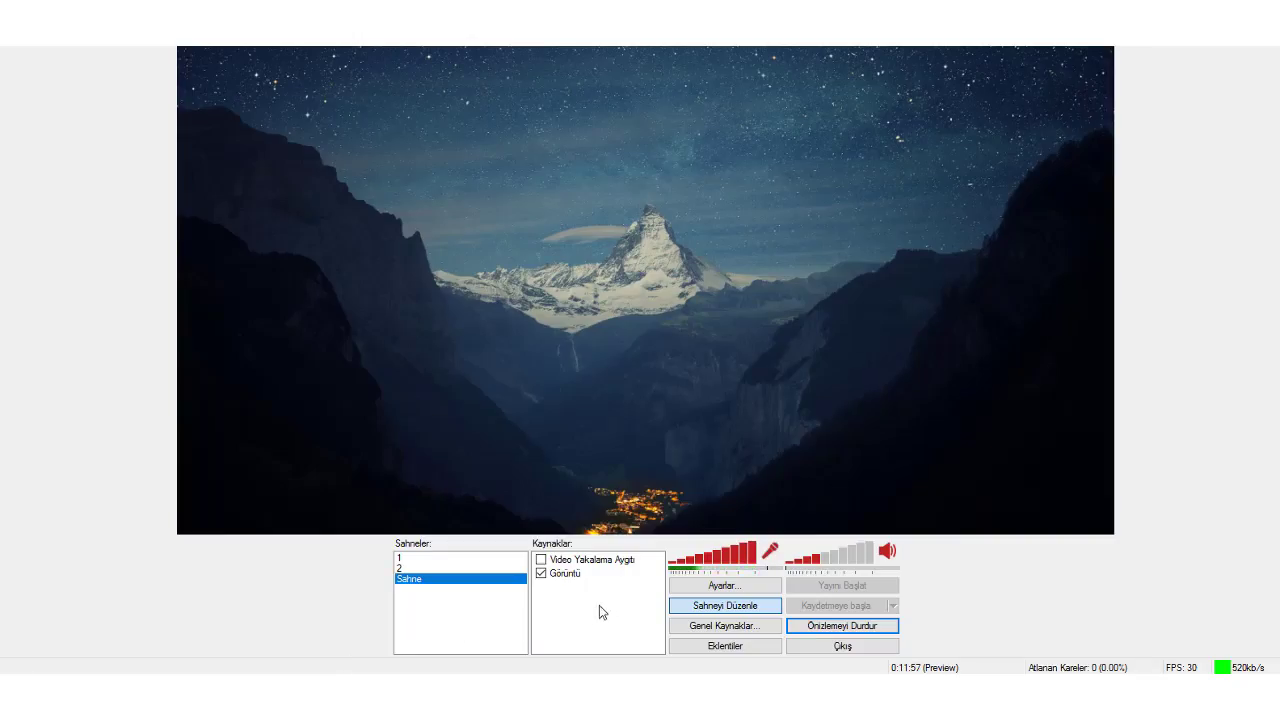
pyautogui.rightClick(593, 604)
pyautogui.moveTo(626, 610)
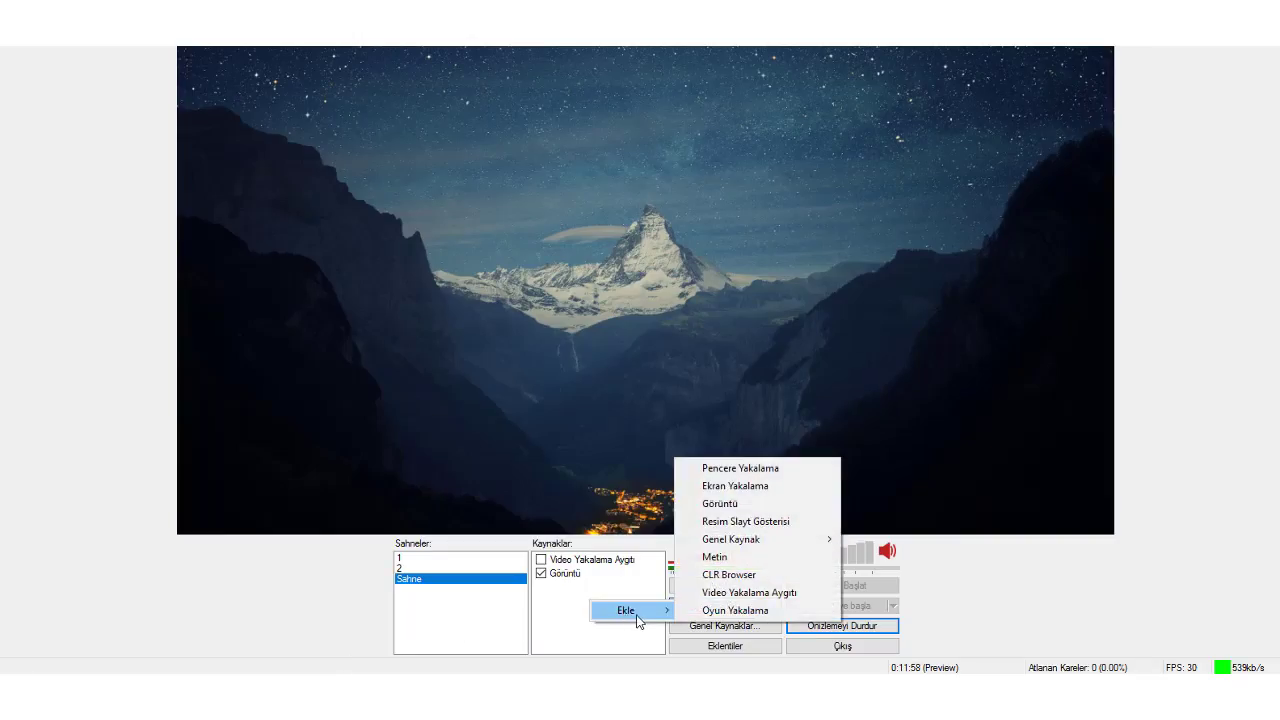
pyautogui.click(729, 575)
pyautogui.click(700, 348)
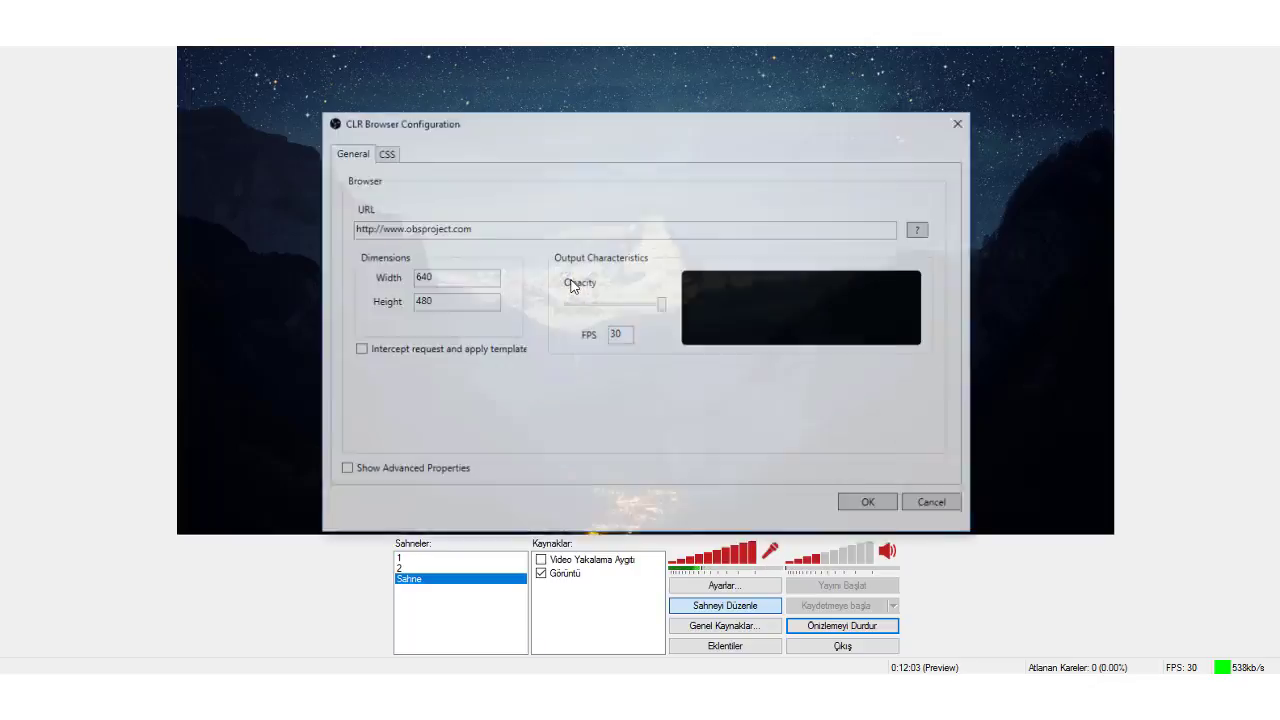
pyautogui.moveTo(498, 233); pyautogui.dragTo(347, 244)
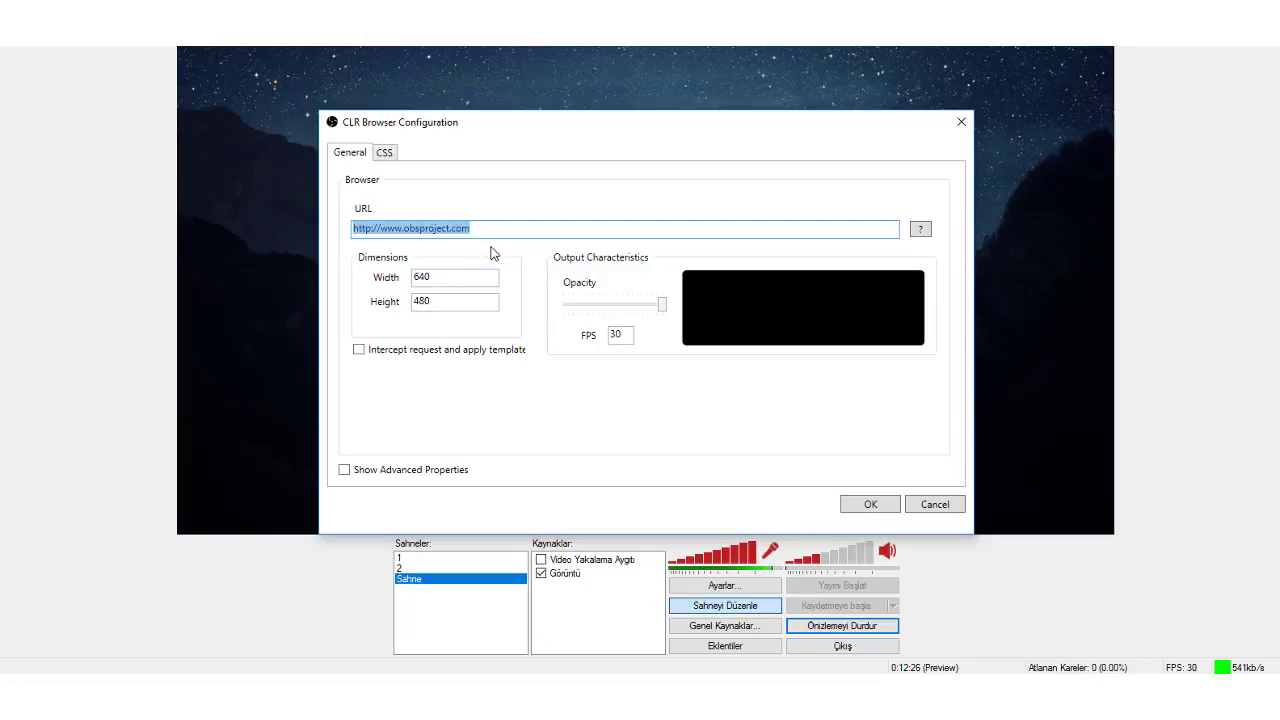
pyautogui.moveTo(514, 231); pyautogui.dragTo(347, 248)
pyautogui.click(947, 508)
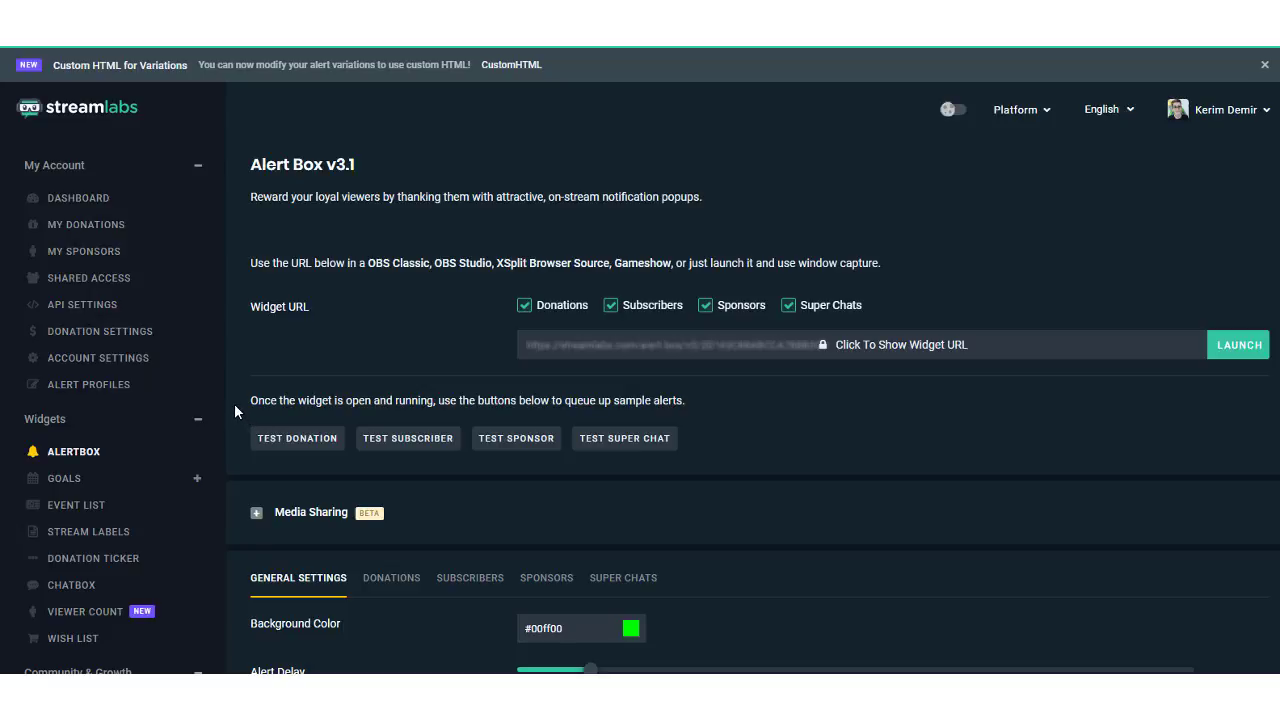
# Step: Examine the Alert Box general settings and the donation alert's layout, animation, minimum amount and message template
pyautogui.scroll(-1, 234, 403)
pyautogui.scroll(-2, 233, 390)
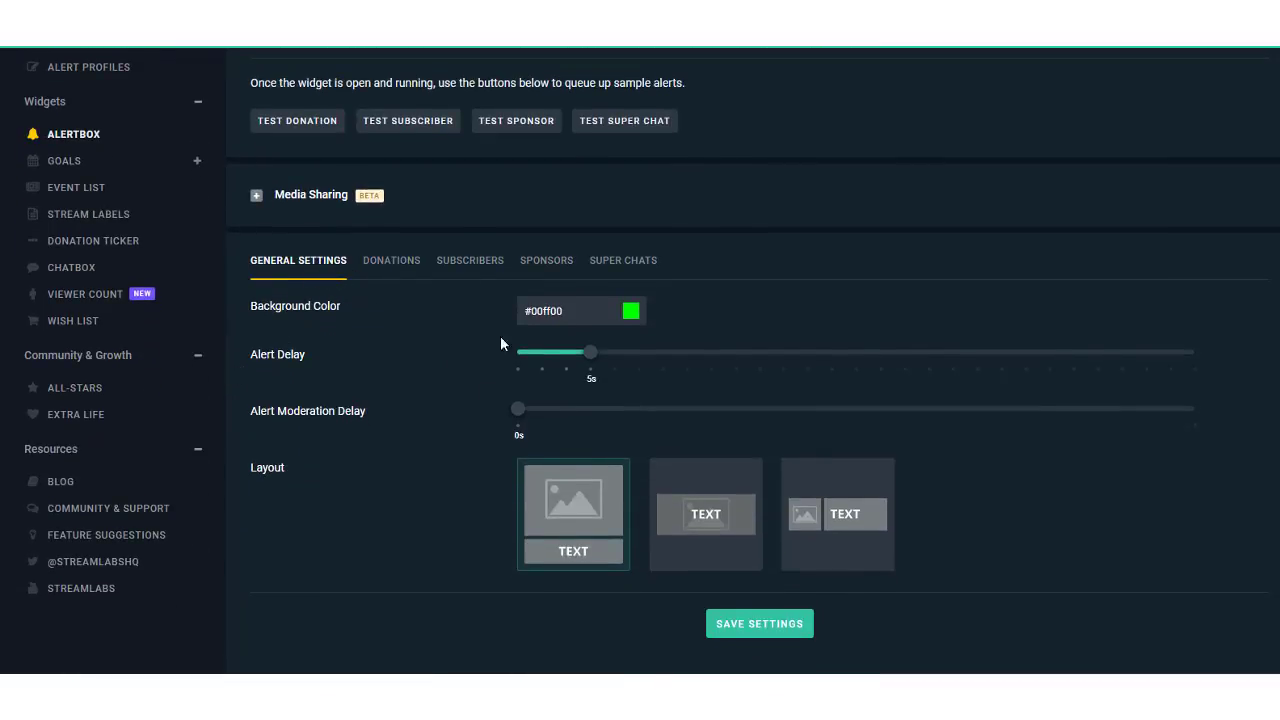
pyautogui.click(391, 266)
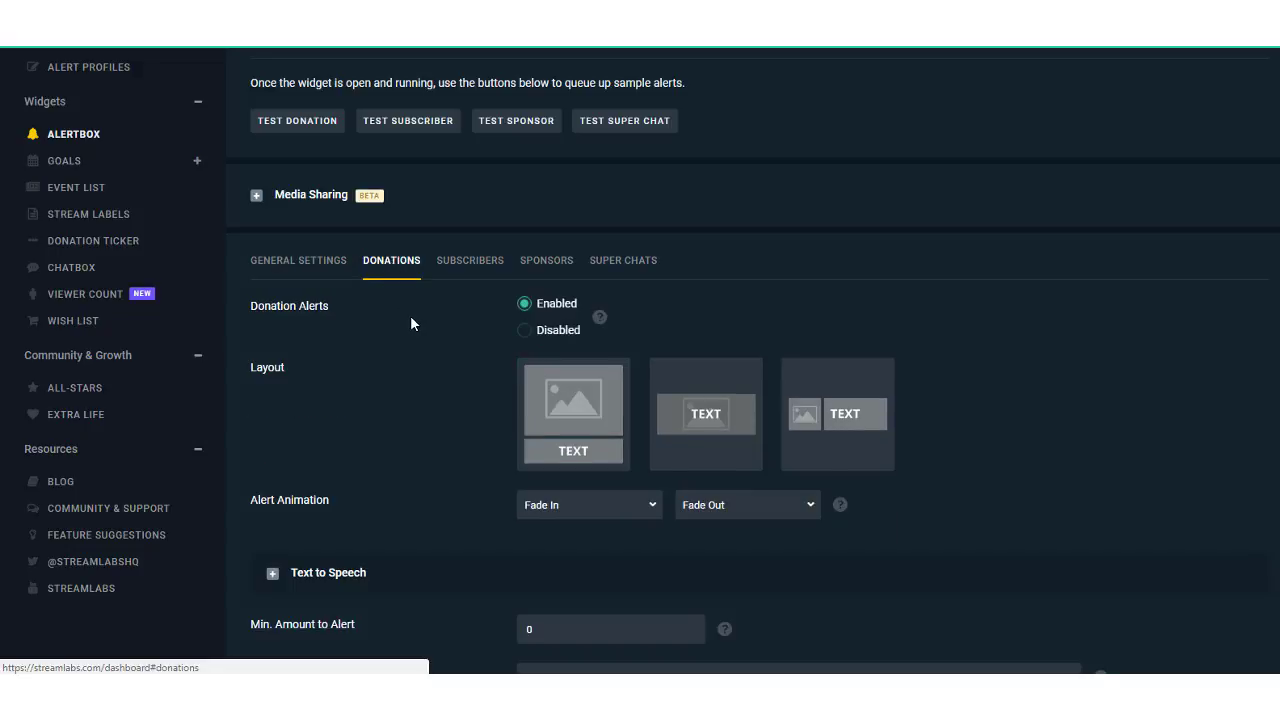
pyautogui.scroll(-1, 410, 315)
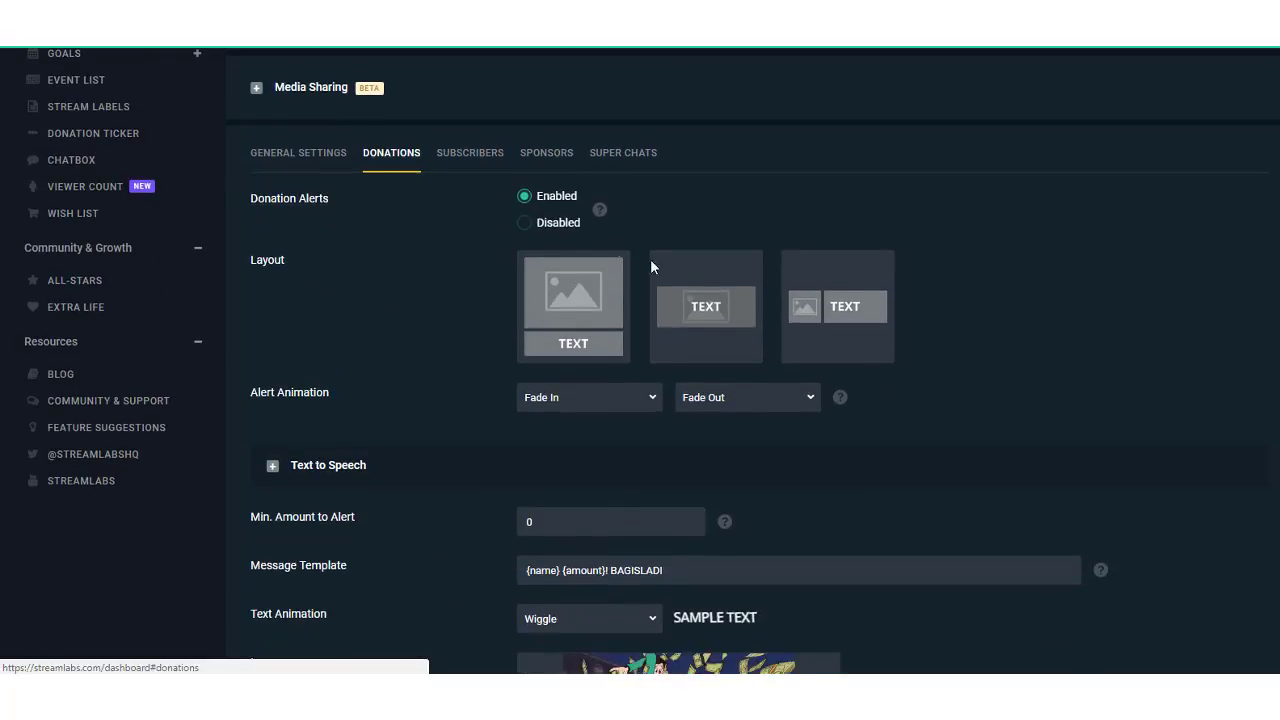
pyautogui.scroll(-1, 456, 354)
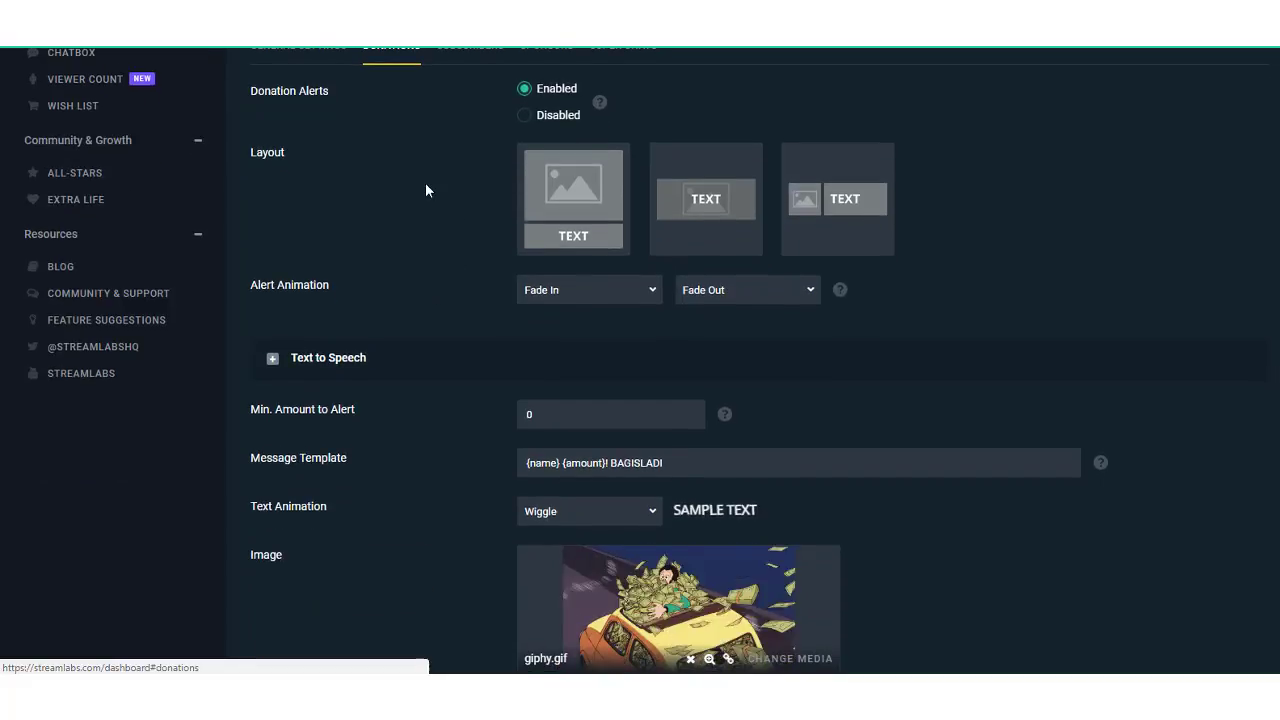
pyautogui.scroll(-2, 453, 188)
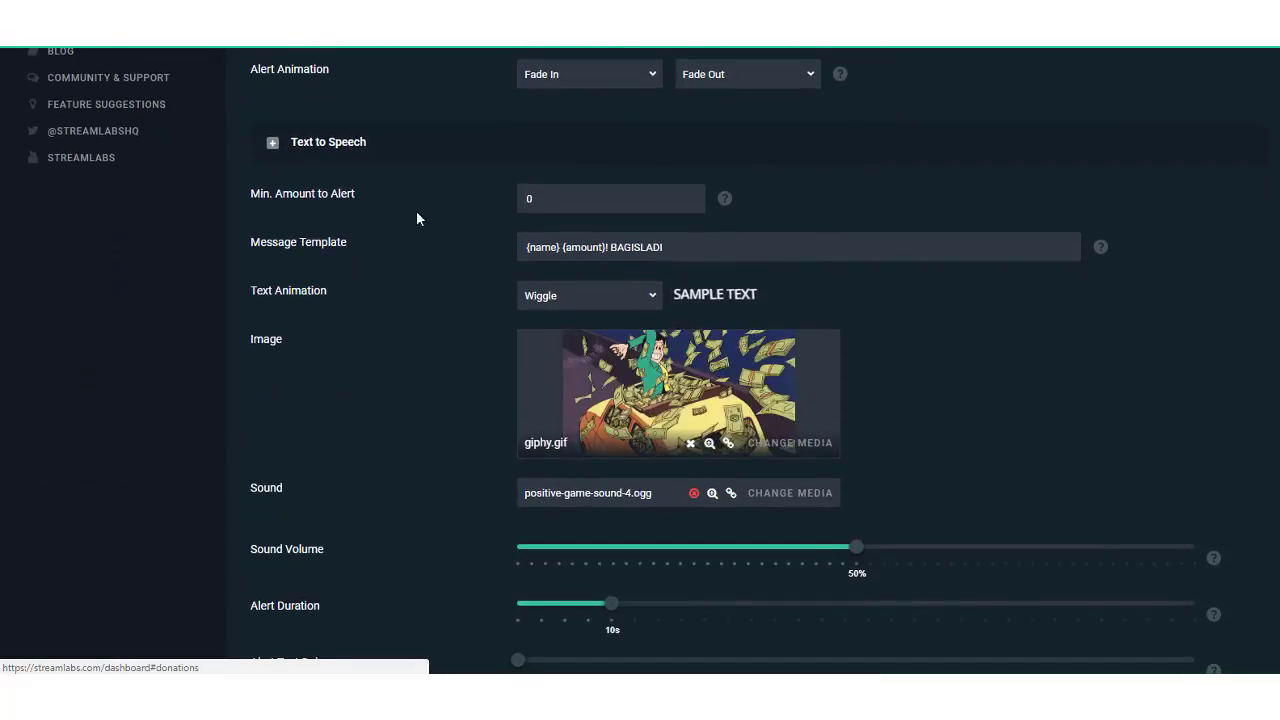
pyautogui.moveTo(286, 205); pyautogui.dragTo(370, 206)
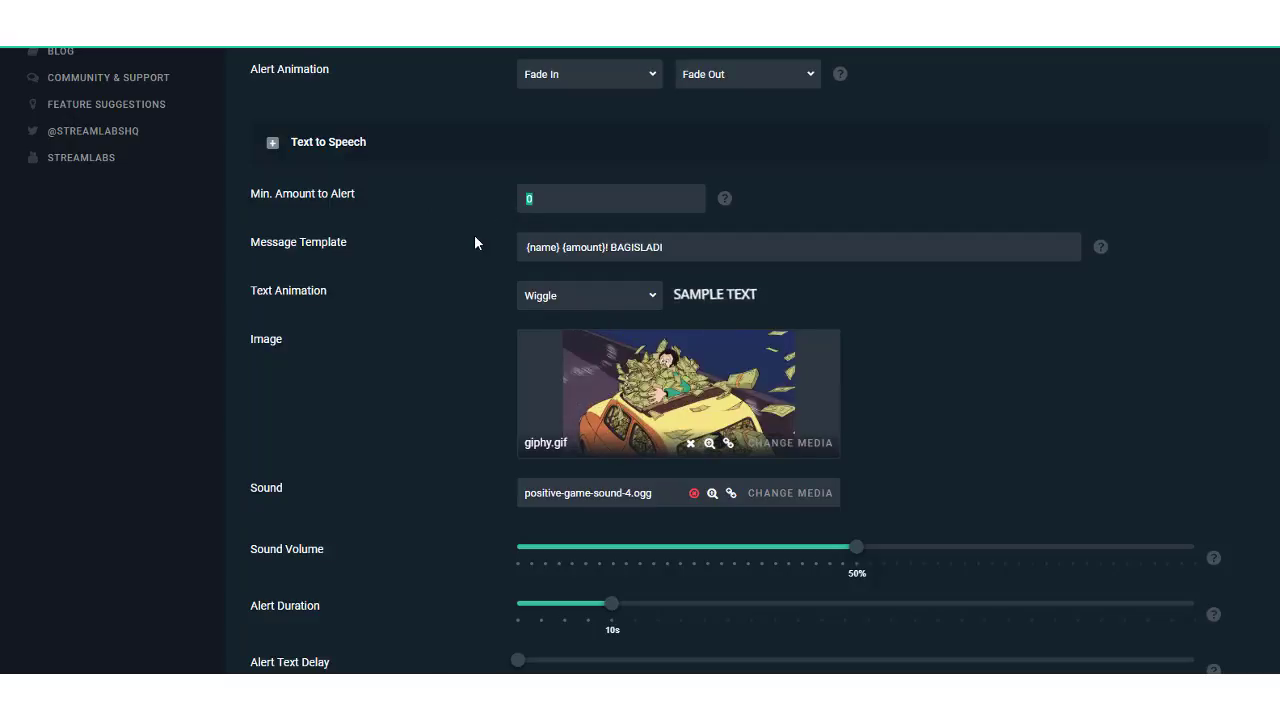
pyautogui.press('End')
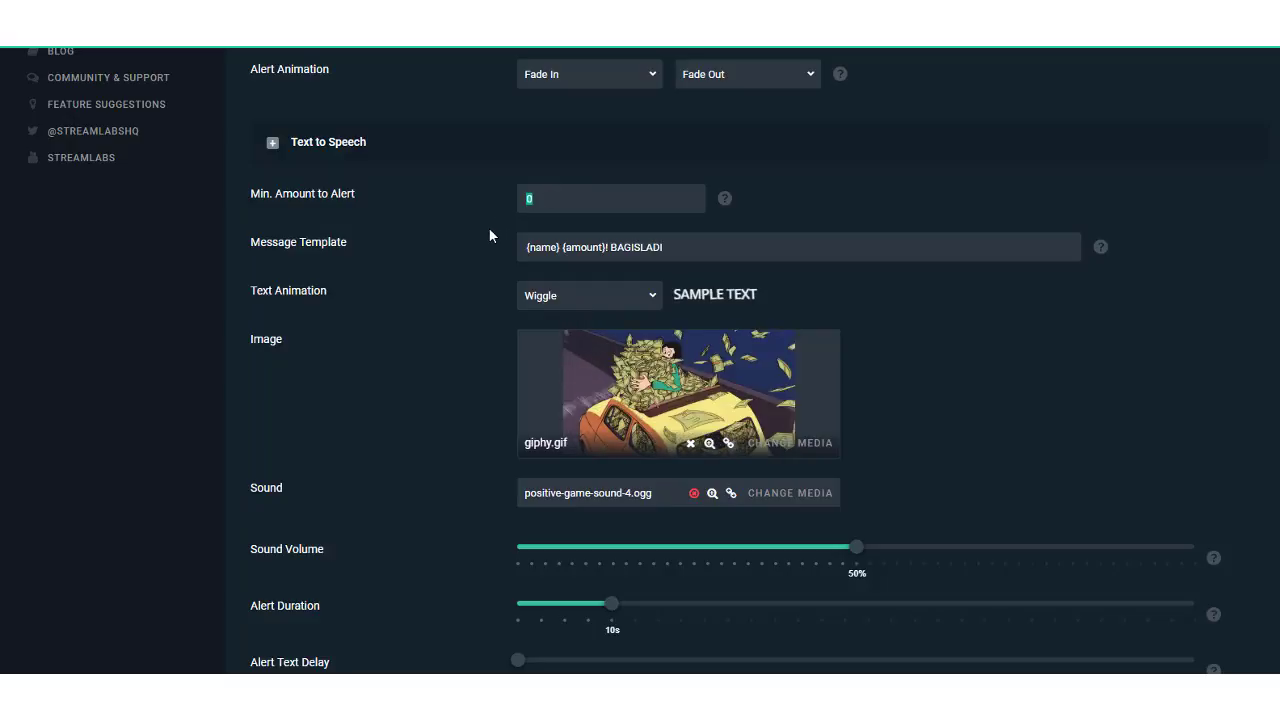
pyautogui.click(493, 227)
pyautogui.click(541, 257)
pyautogui.click(567, 247)
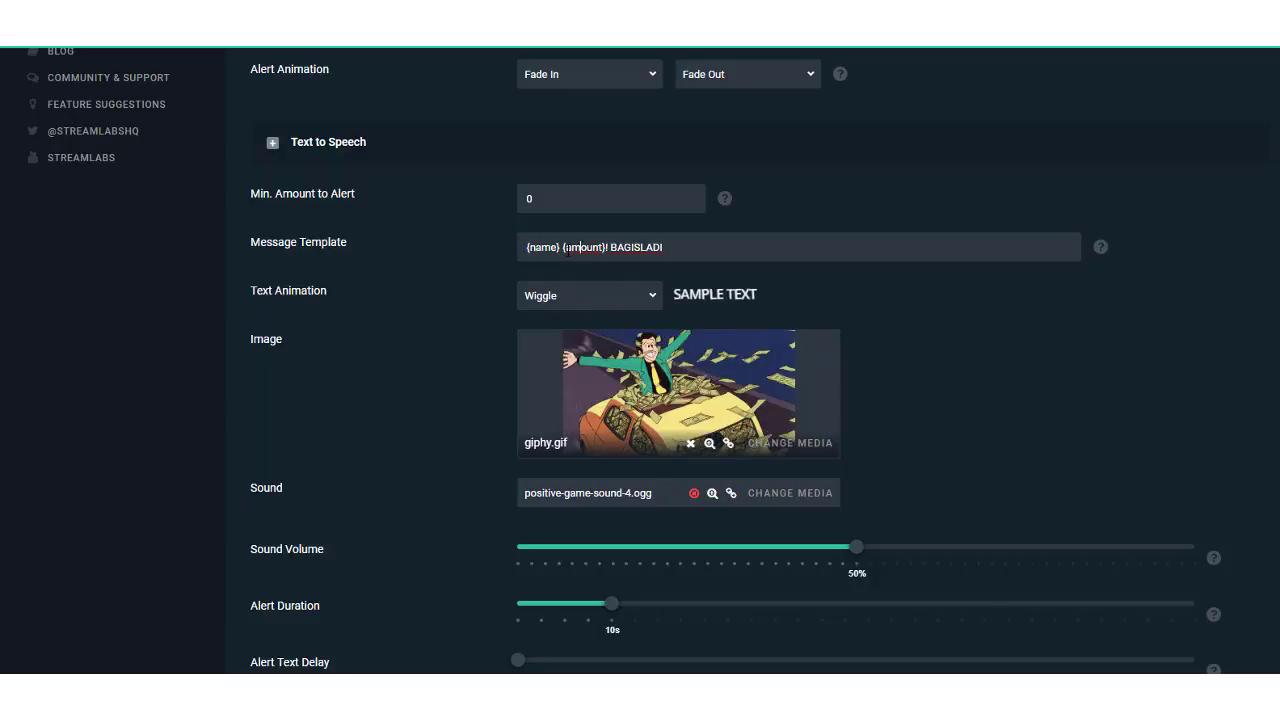
pyautogui.doubleClick(585, 247)
pyautogui.click(611, 247)
pyautogui.doubleClick(612, 247)
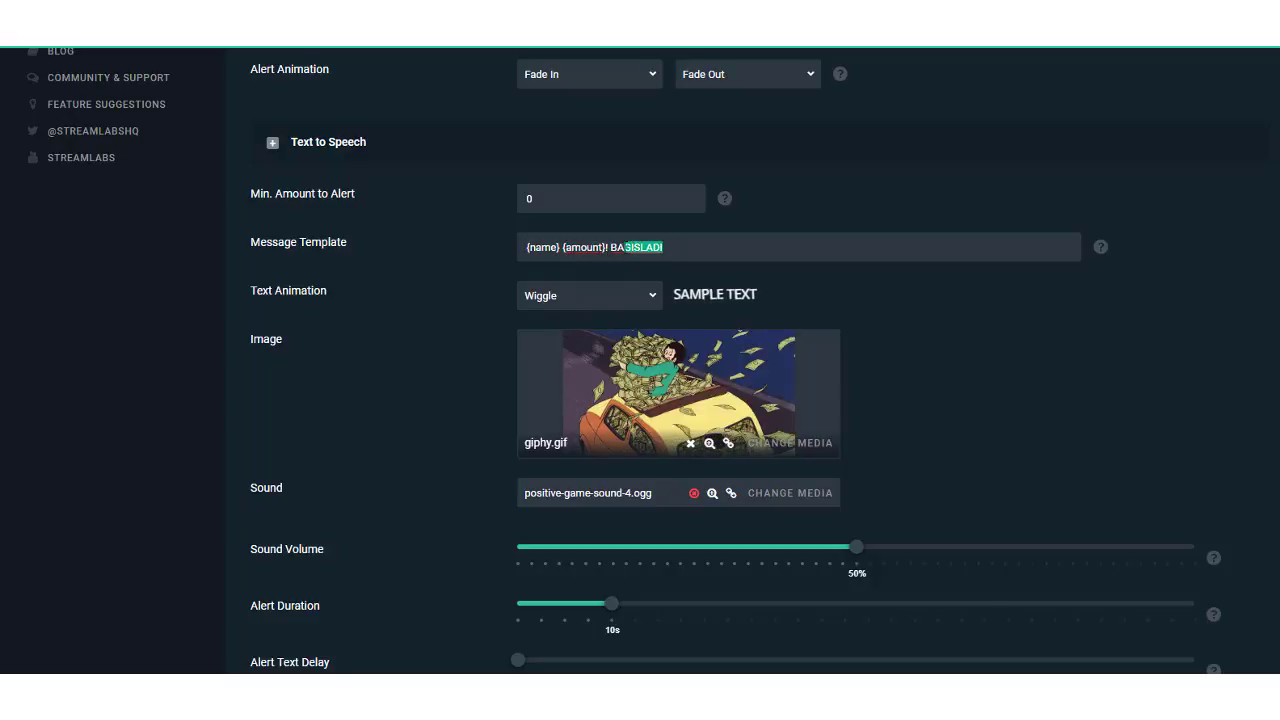
pyautogui.click(734, 249)
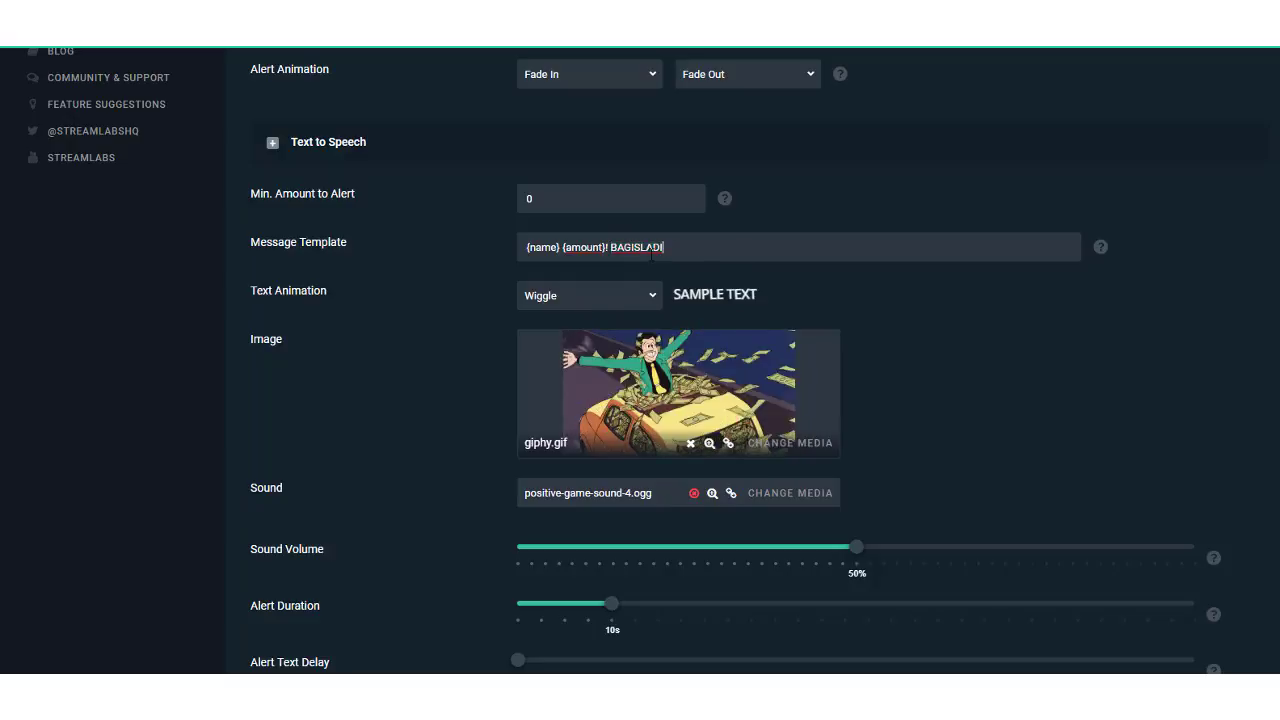
# Step: Review the donation alert's text animation options, image, sound, volume and duration settings
pyautogui.scroll(-1, 462, 300)
pyautogui.scroll(1, 462, 298)
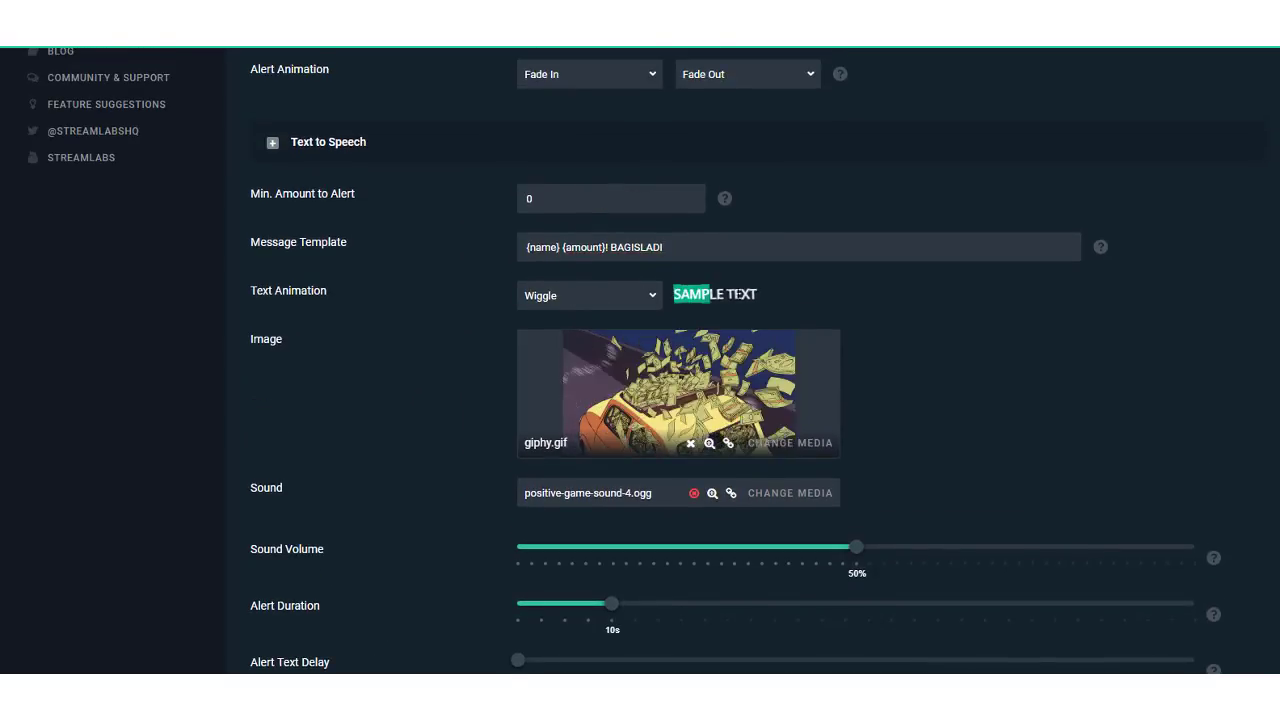
pyautogui.click(555, 295)
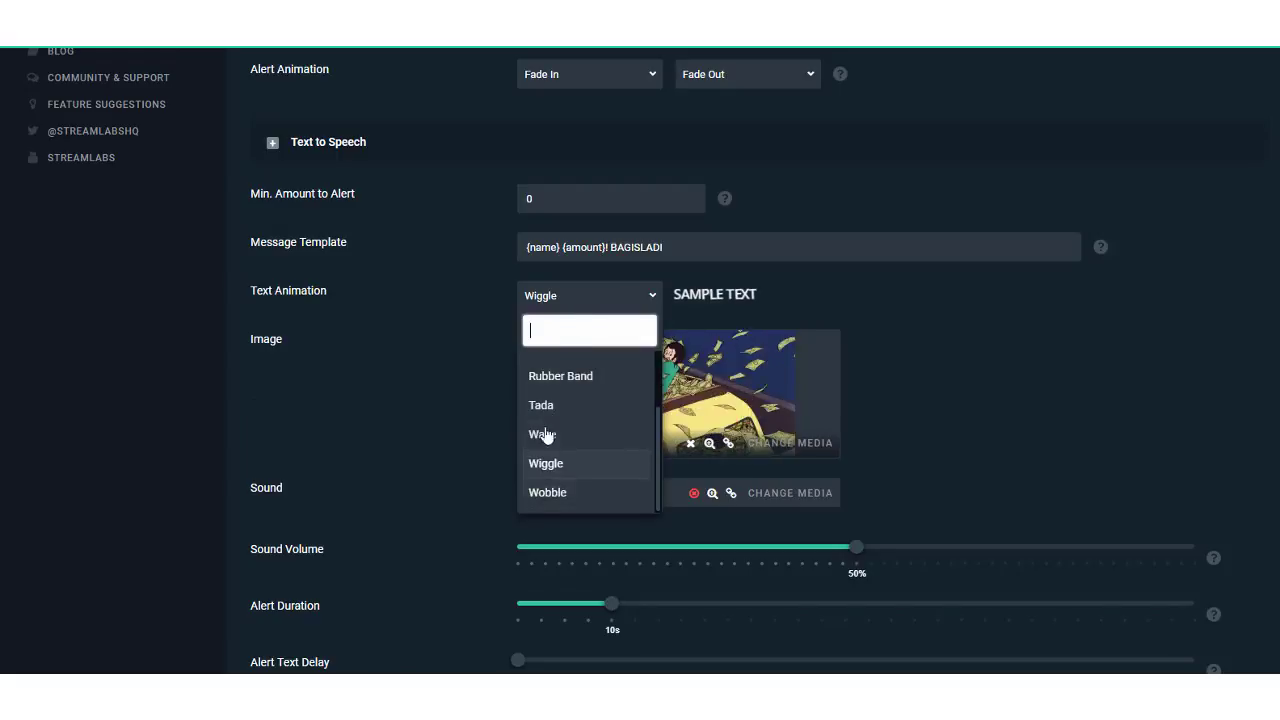
pyautogui.click(420, 351)
pyautogui.scroll(-1, 409, 350)
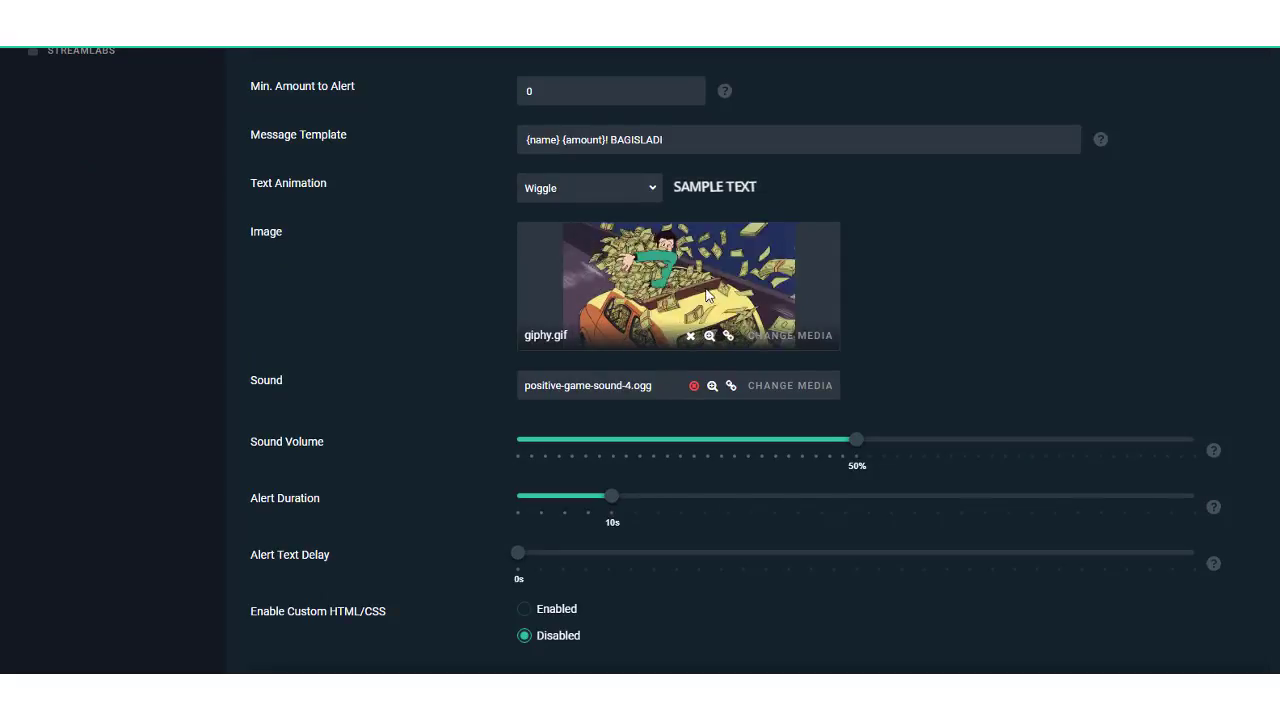
pyautogui.scroll(-1, 450, 316)
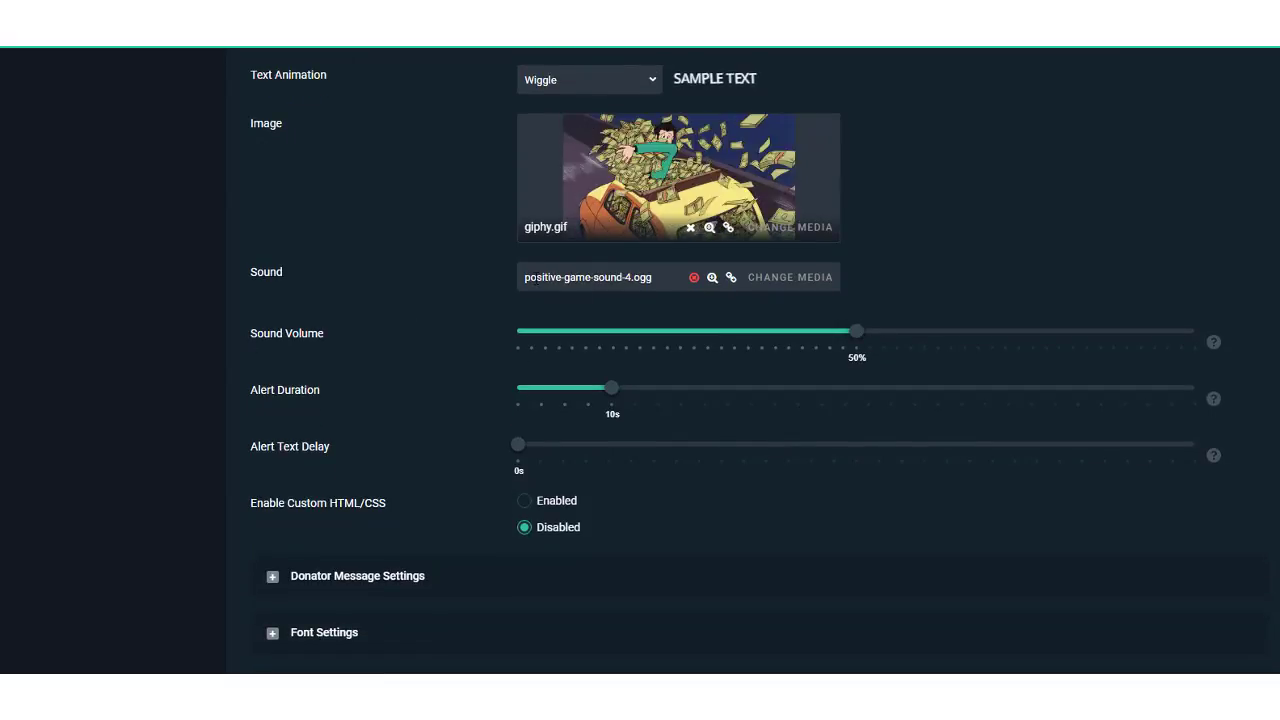
pyautogui.moveTo(525, 277); pyautogui.dragTo(652, 278)
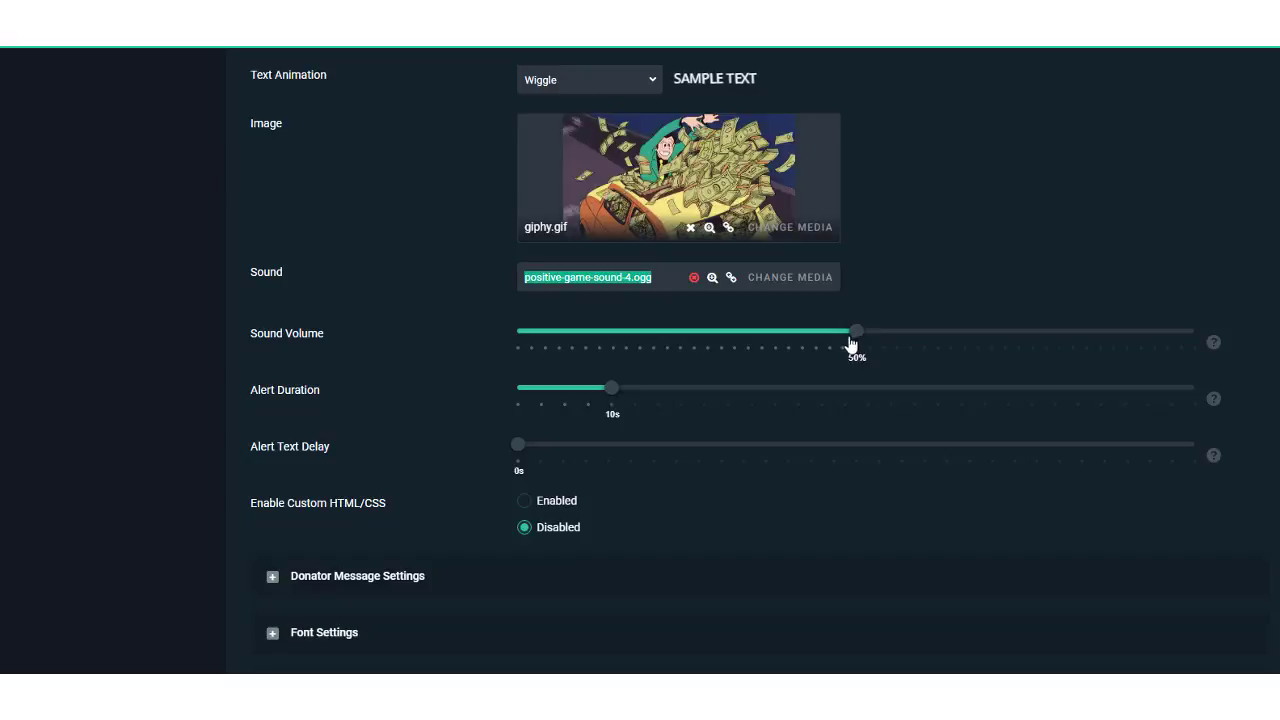
pyautogui.click(391, 314)
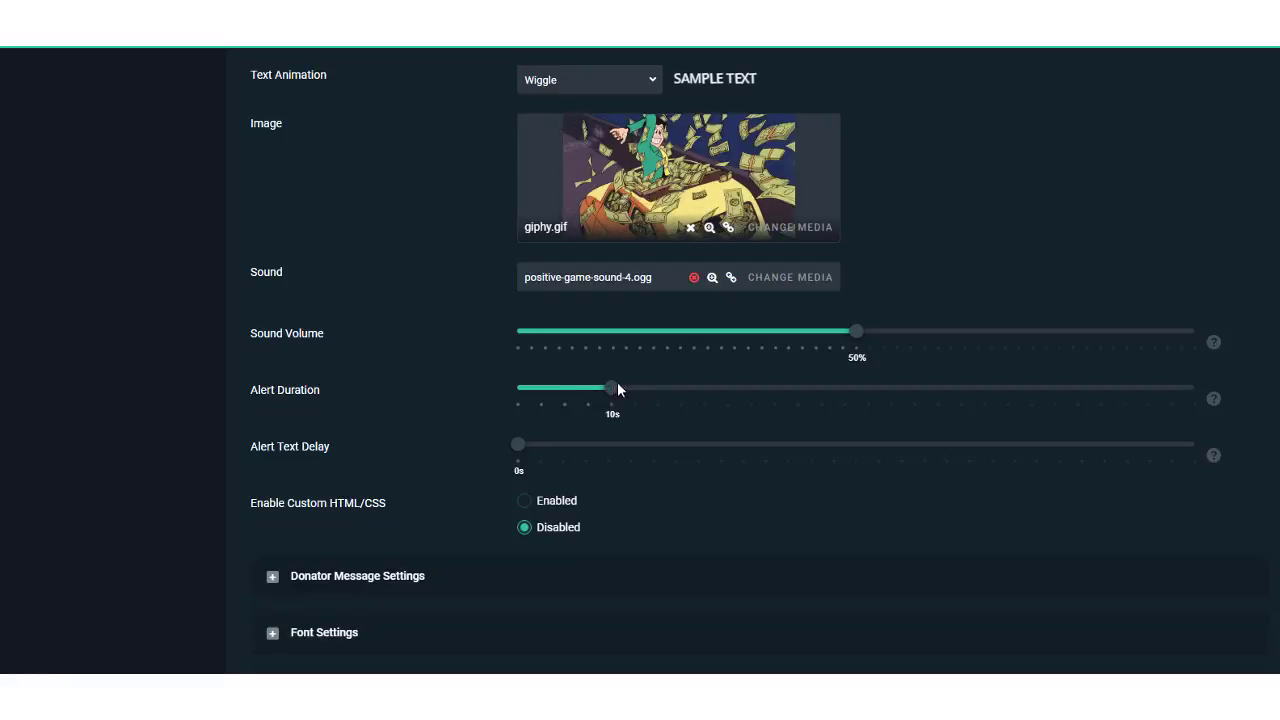
pyautogui.scroll(-2, 455, 468)
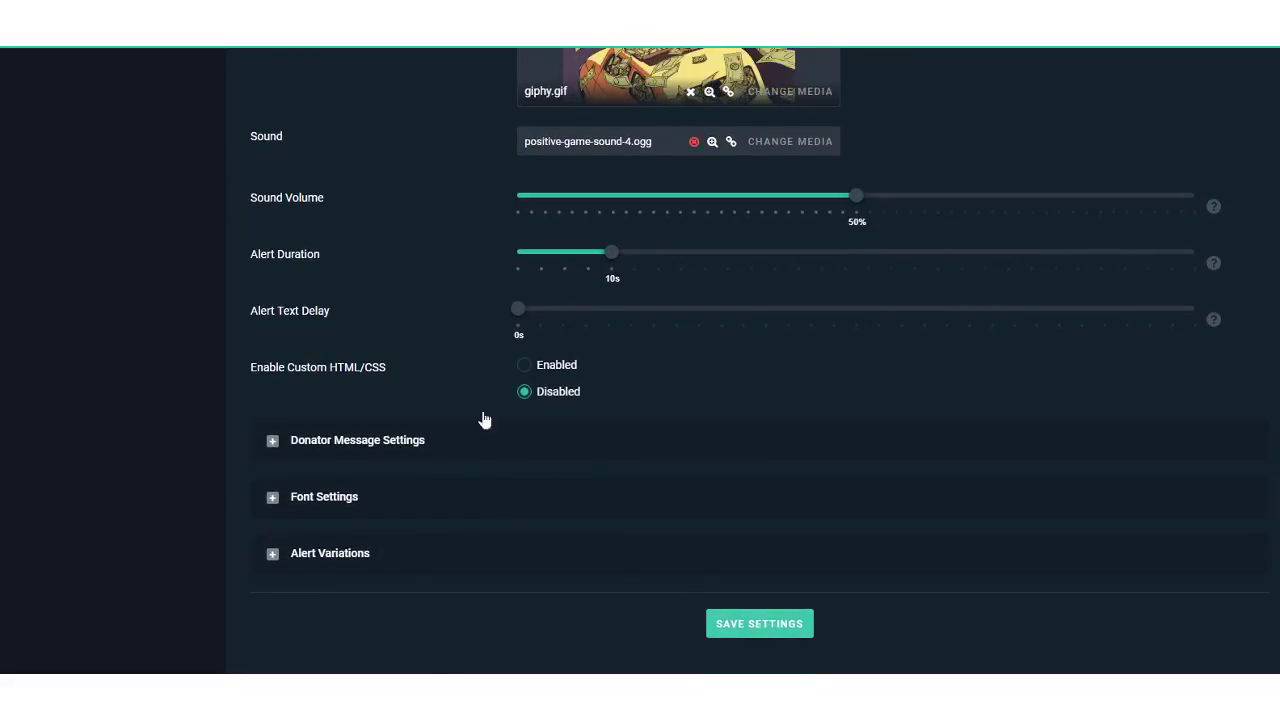
# Step: Examine the subscriber alert's settings, including layout, message template, text animation, image, sound and duration
pyautogui.scroll(7, 484, 420)
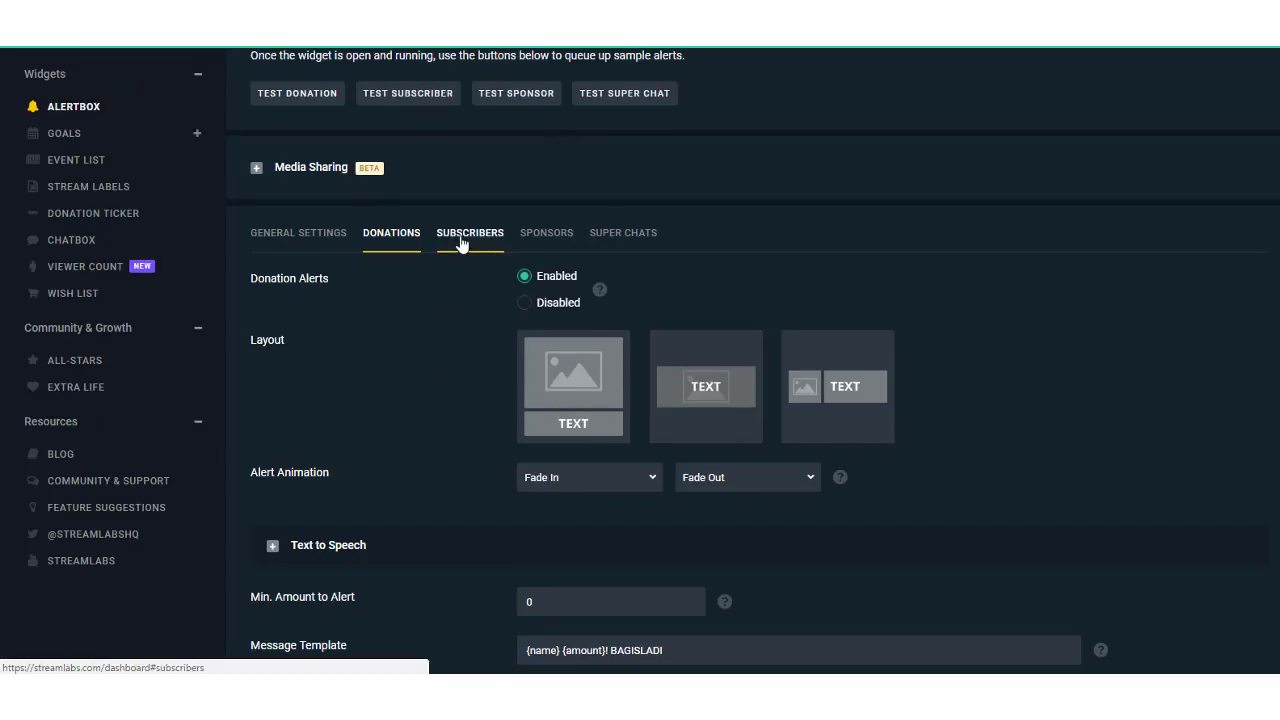
pyautogui.click(464, 236)
pyautogui.scroll(-1, 448, 313)
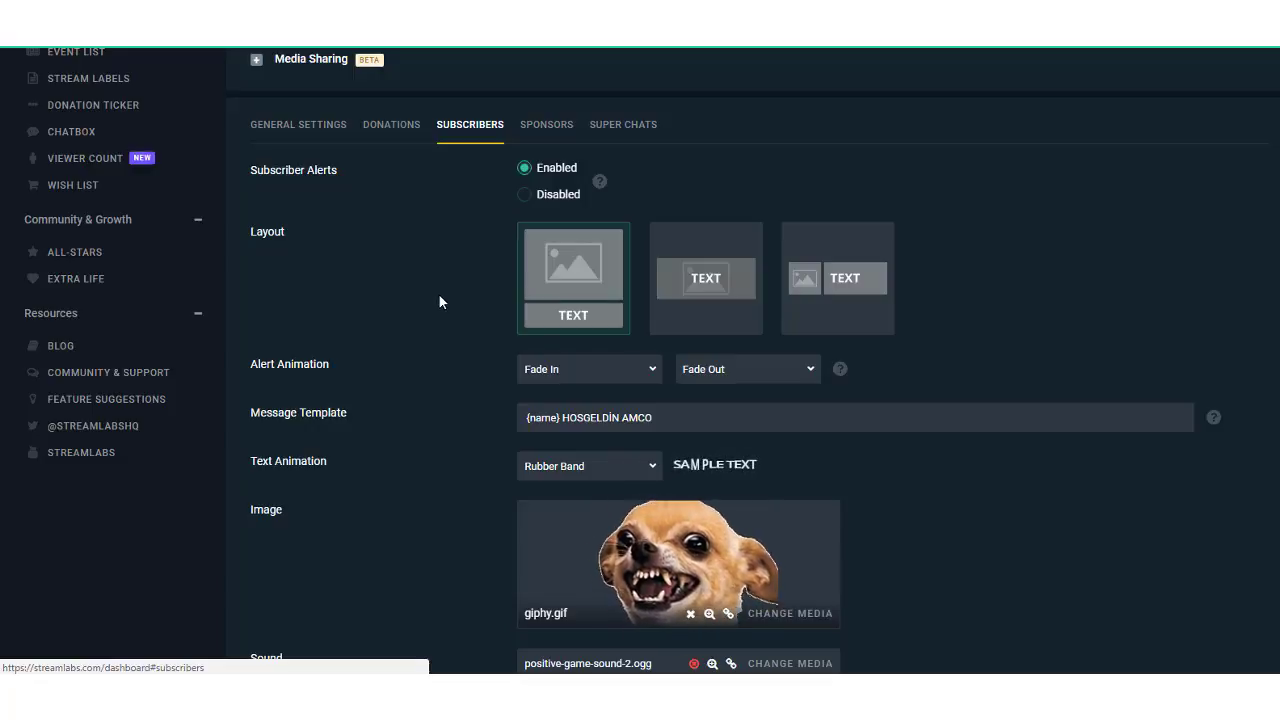
pyautogui.scroll(-1, 438, 293)
pyautogui.scroll(-1, 419, 294)
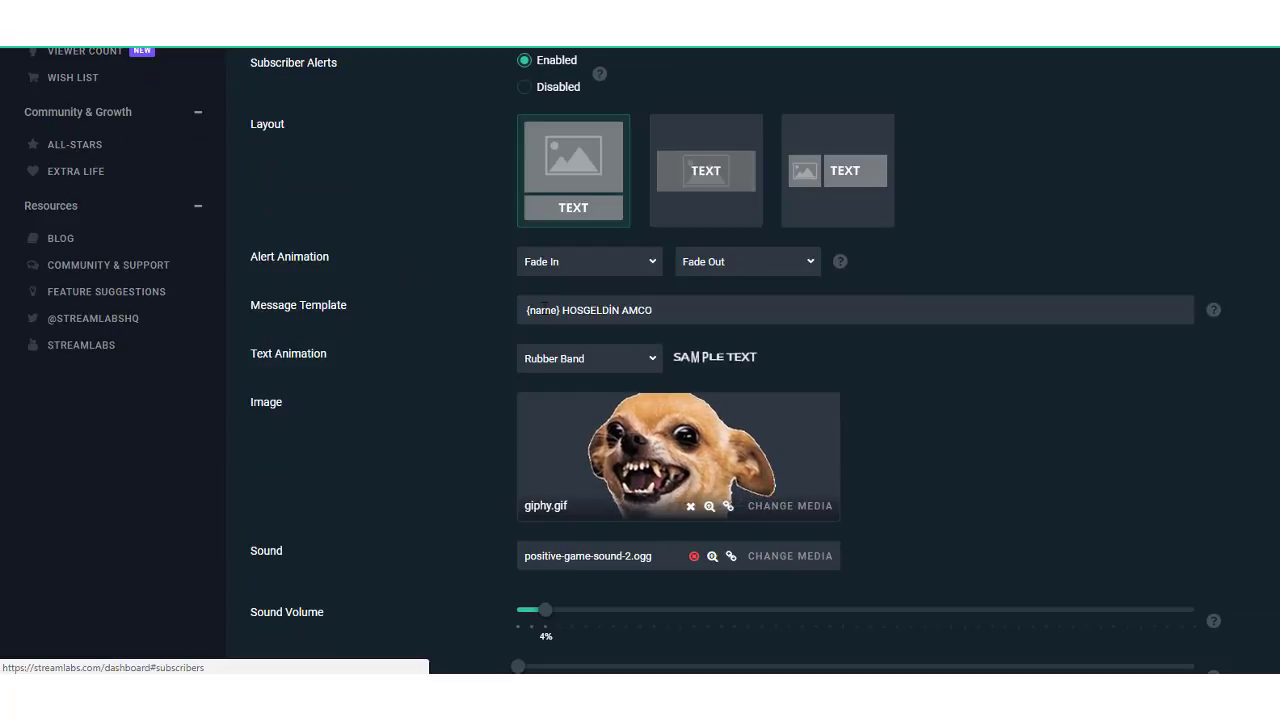
pyautogui.doubleClick(540, 310)
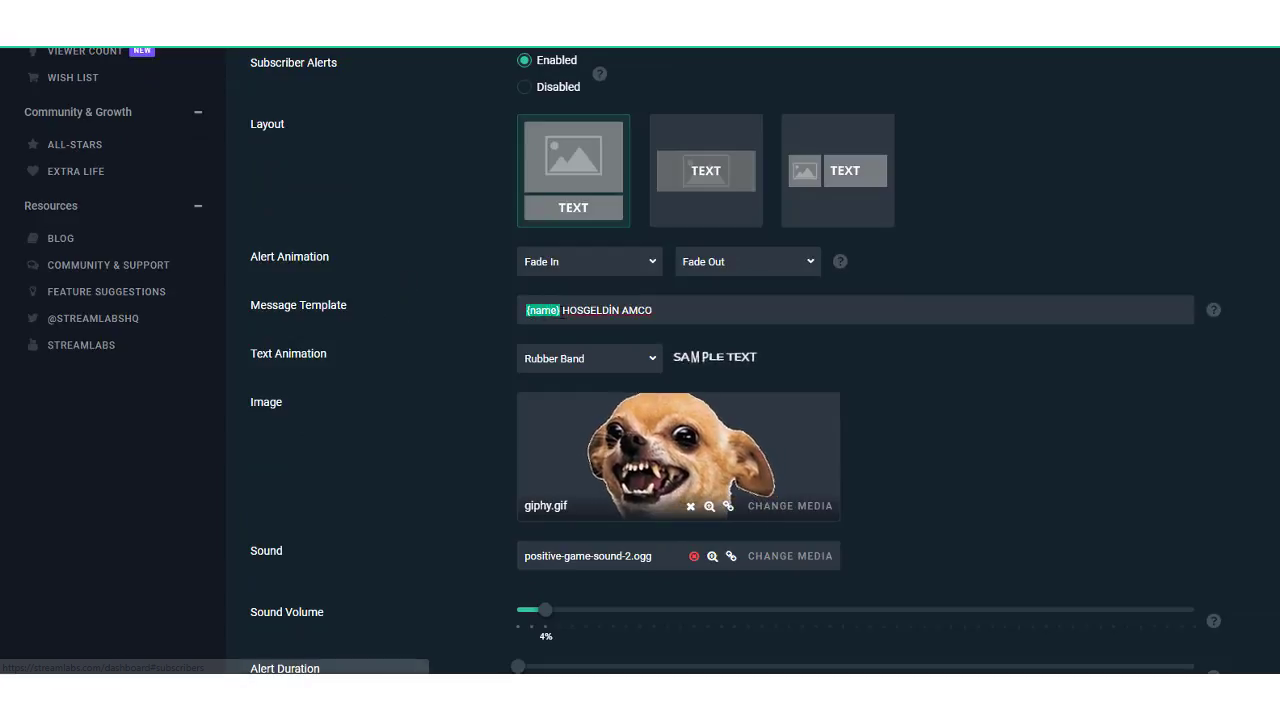
pyautogui.click(598, 310)
pyautogui.moveTo(562, 310); pyautogui.dragTo(660, 310)
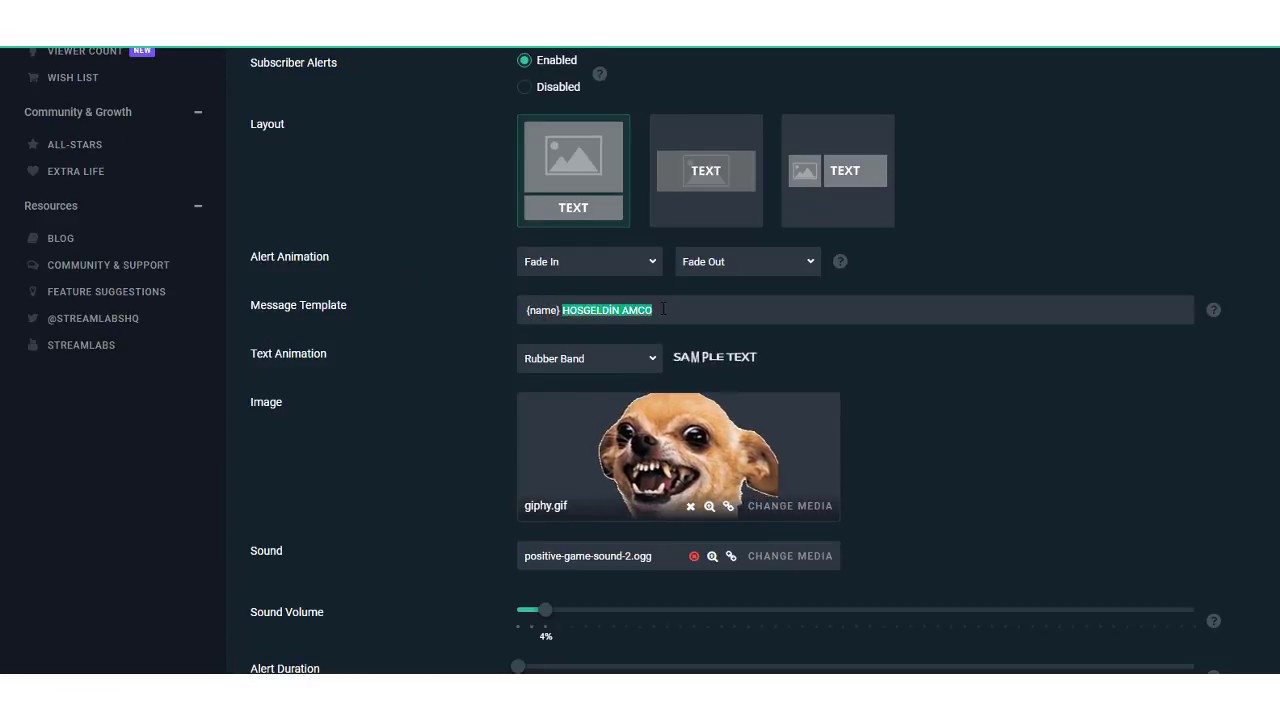
pyautogui.click(667, 310)
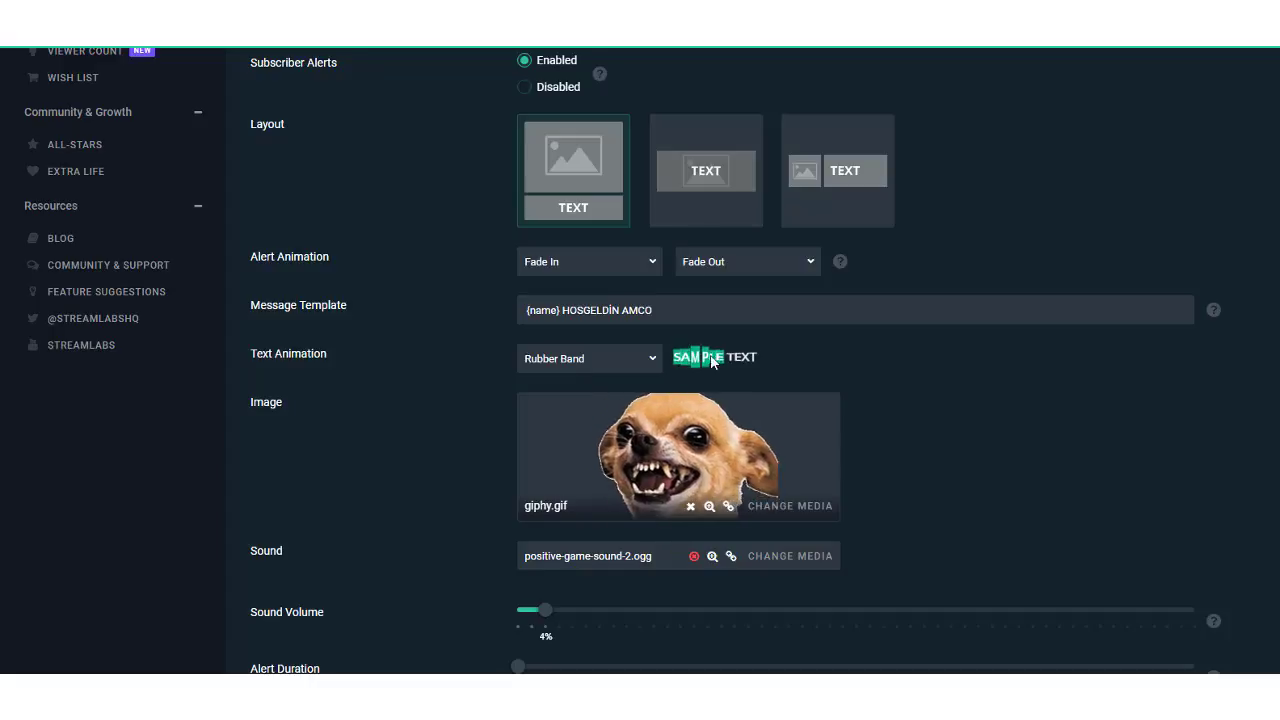
pyautogui.scroll(-1, 830, 320)
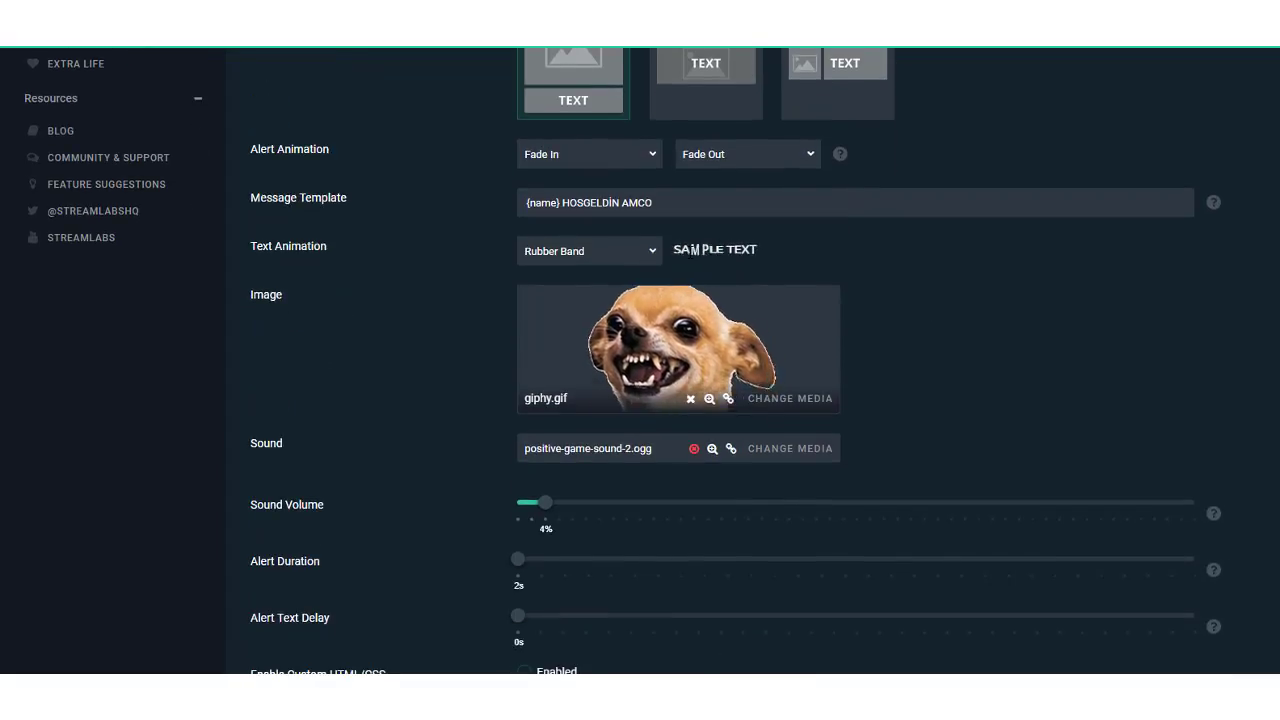
pyautogui.scroll(-1, 495, 320)
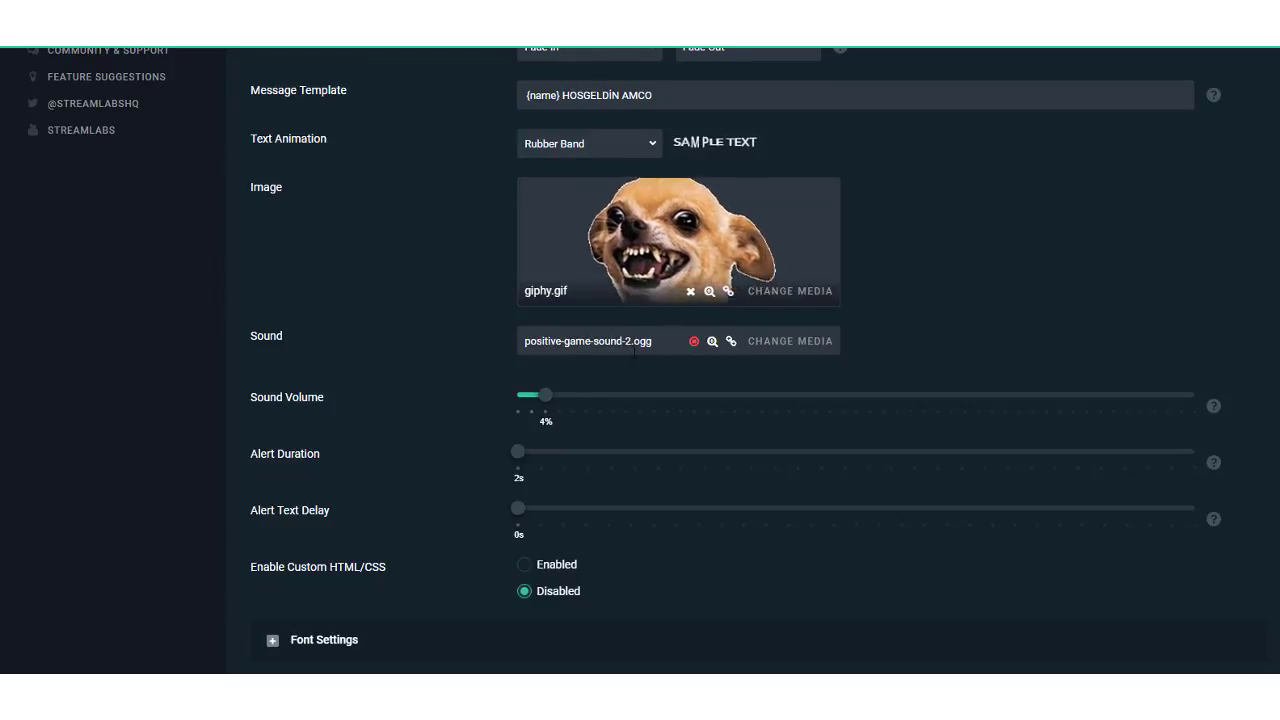
pyautogui.scroll(-1, 454, 375)
pyautogui.scroll(-1, 485, 280)
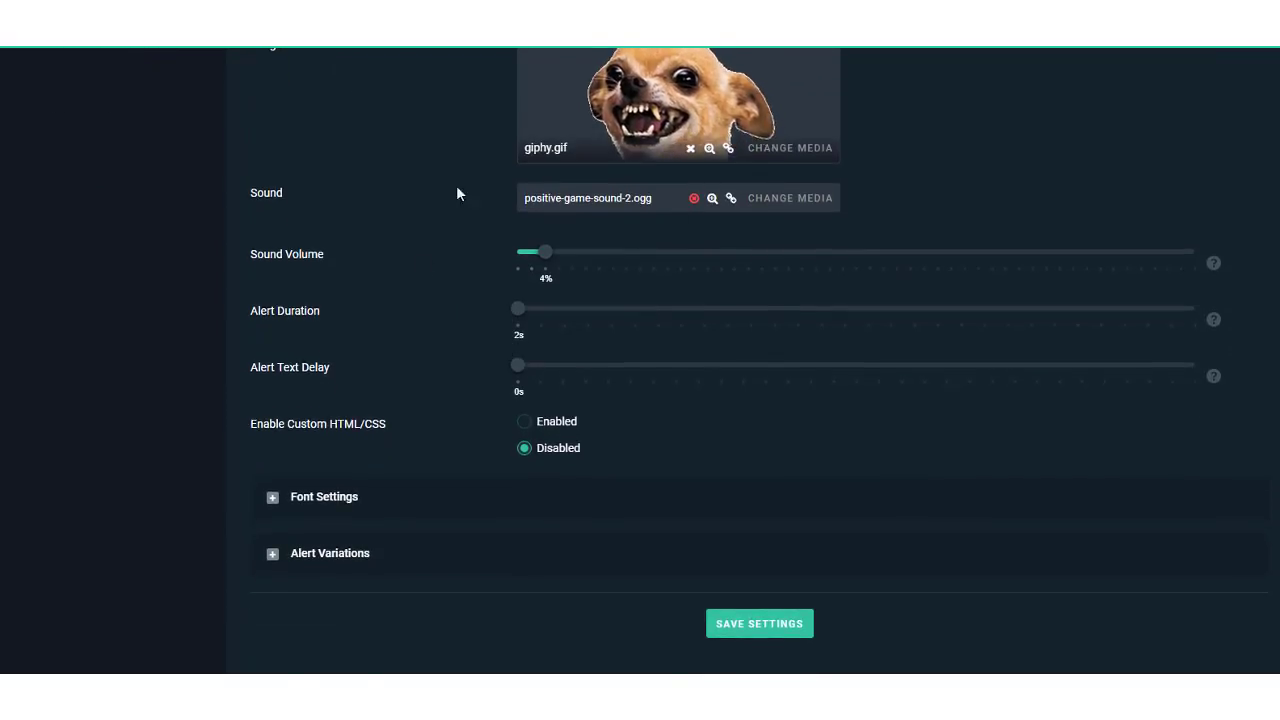
pyautogui.scroll(7, 475, 344)
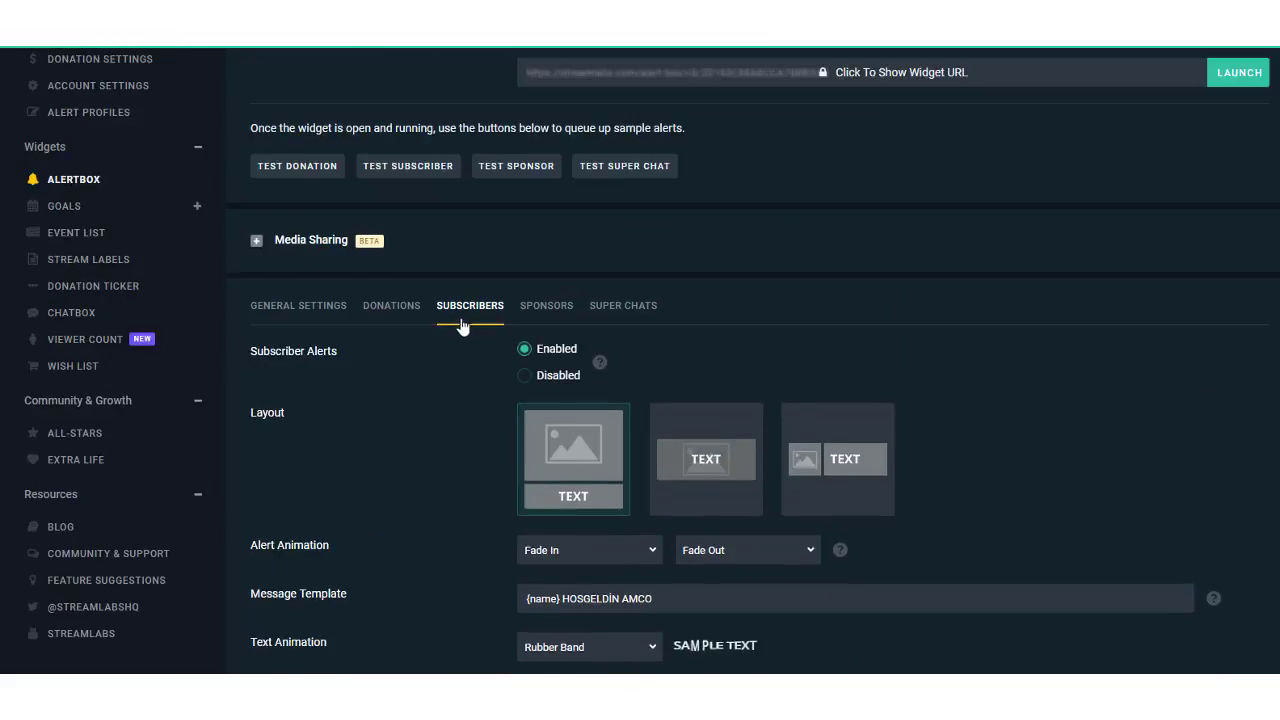
pyautogui.scroll(1, 461, 320)
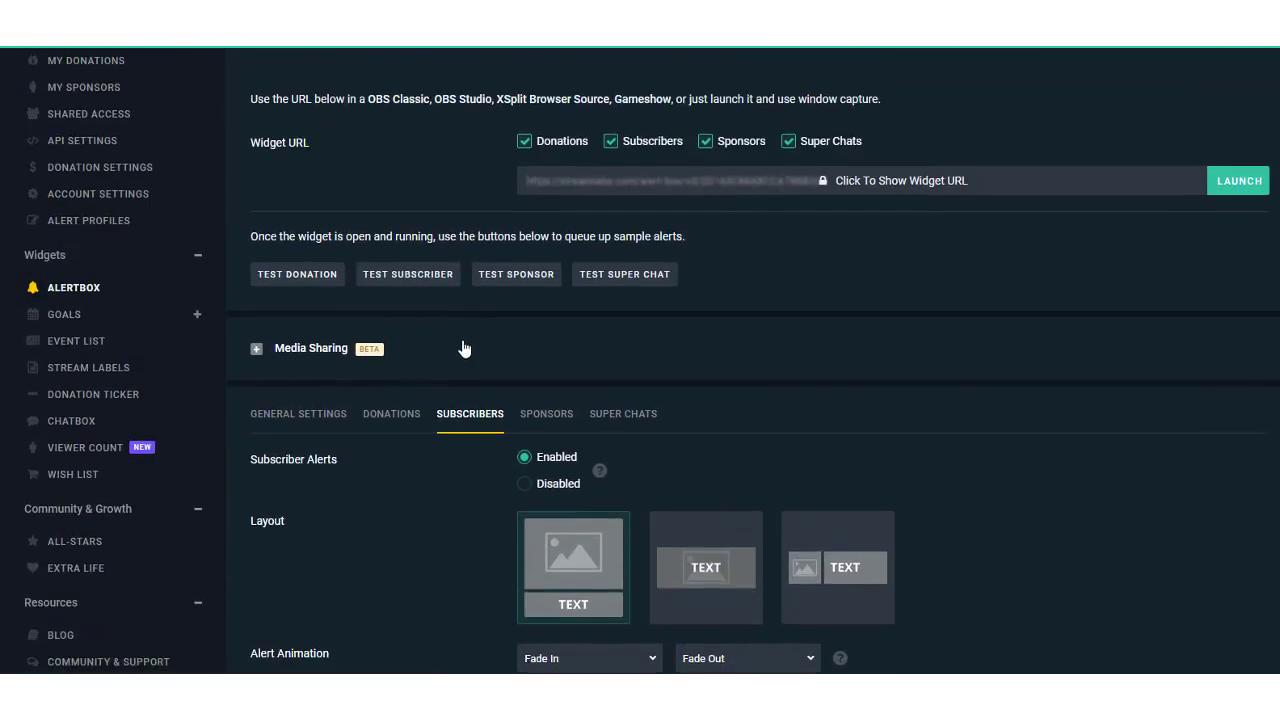
pyautogui.scroll(1, 463, 349)
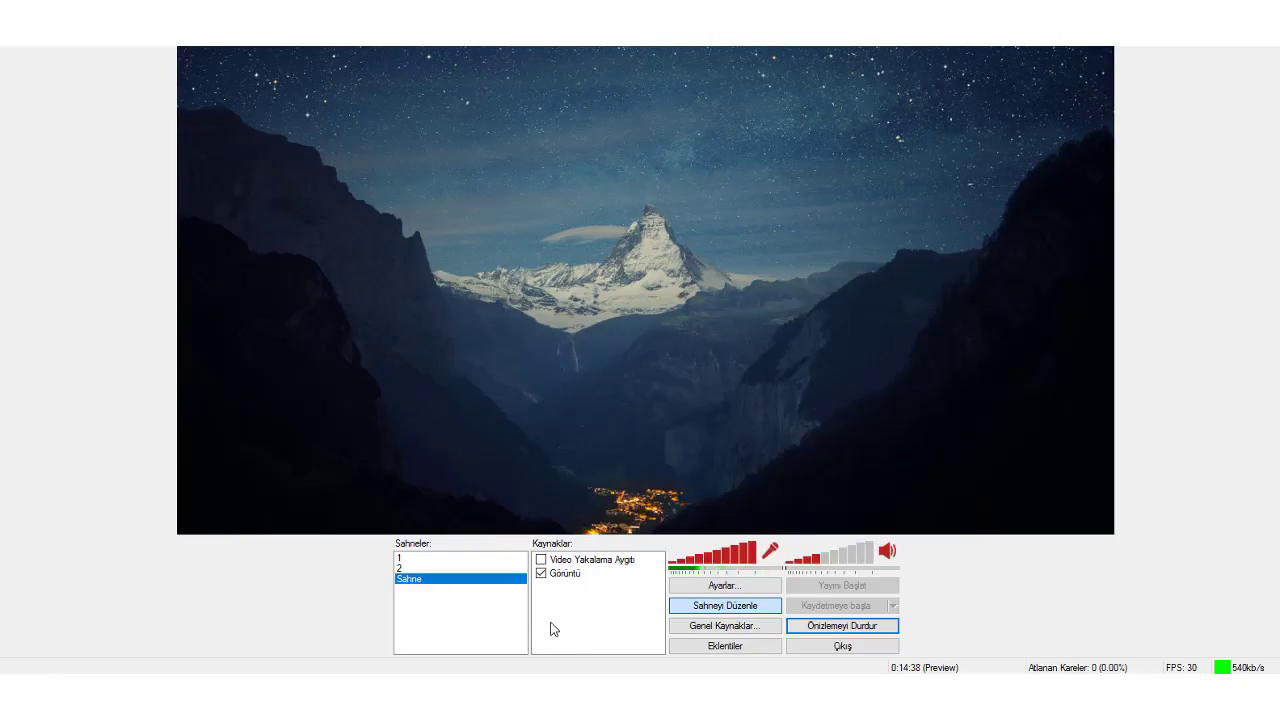
# Step: Switch to OBS and add a CLR Browser source named CLR Browser to the Sahne scene
pyautogui.rightClick(580, 600)
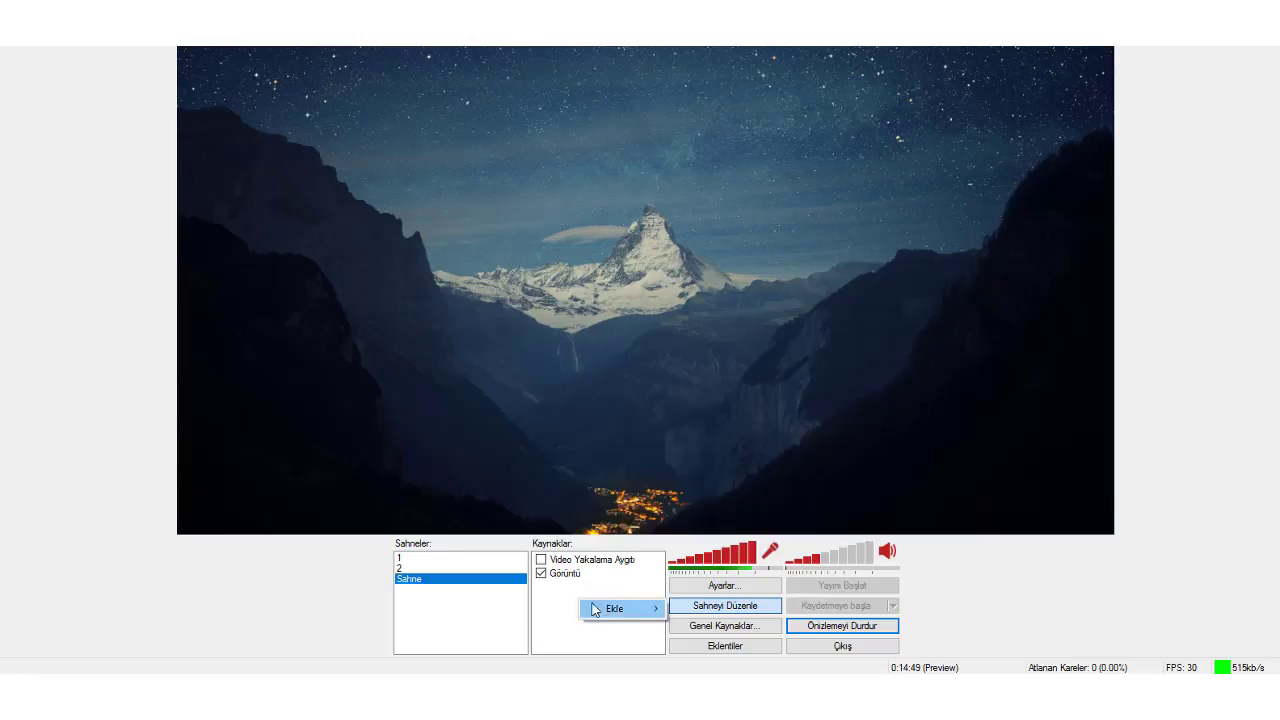
pyautogui.moveTo(640, 610)
pyautogui.click(738, 574)
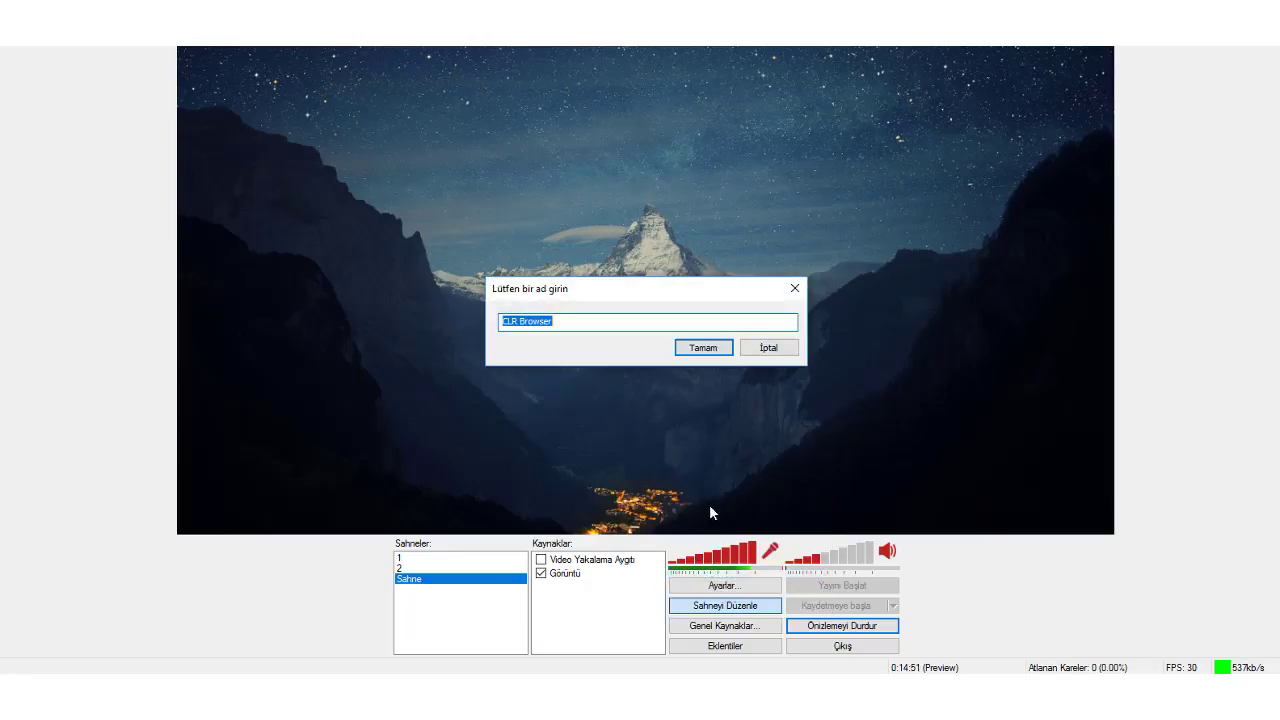
pyautogui.click(699, 347)
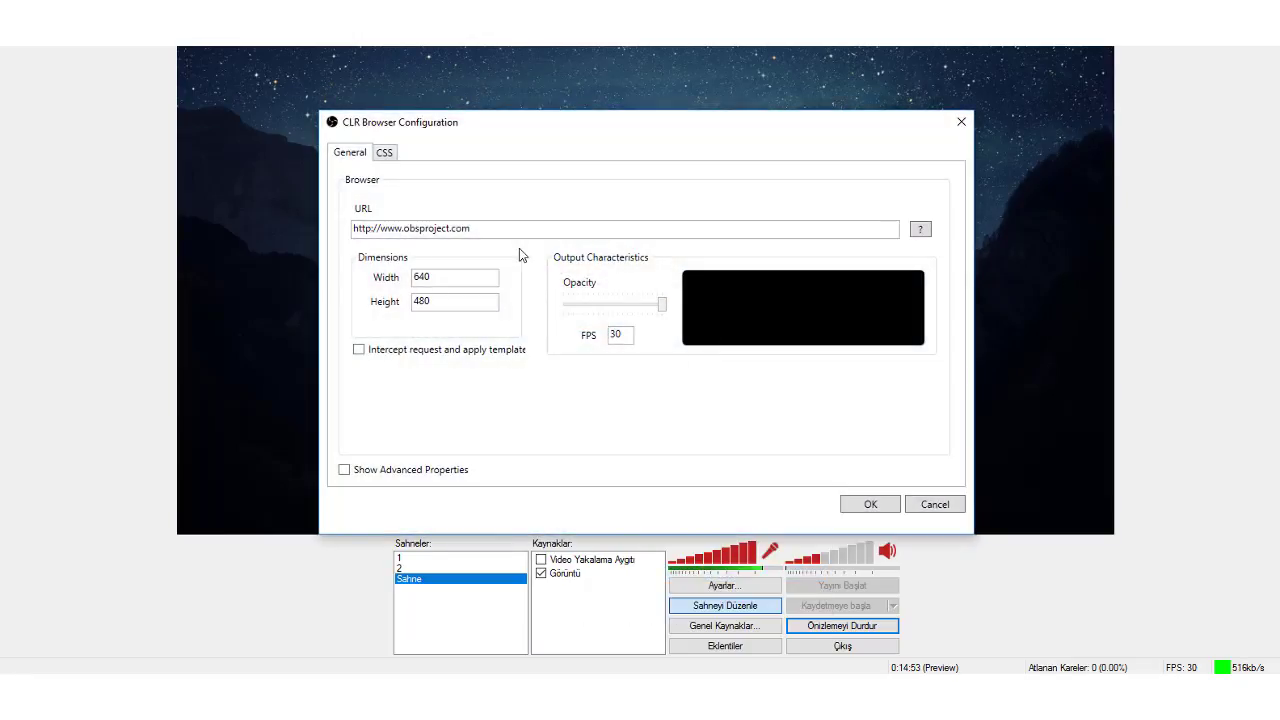
pyautogui.press('Tab')
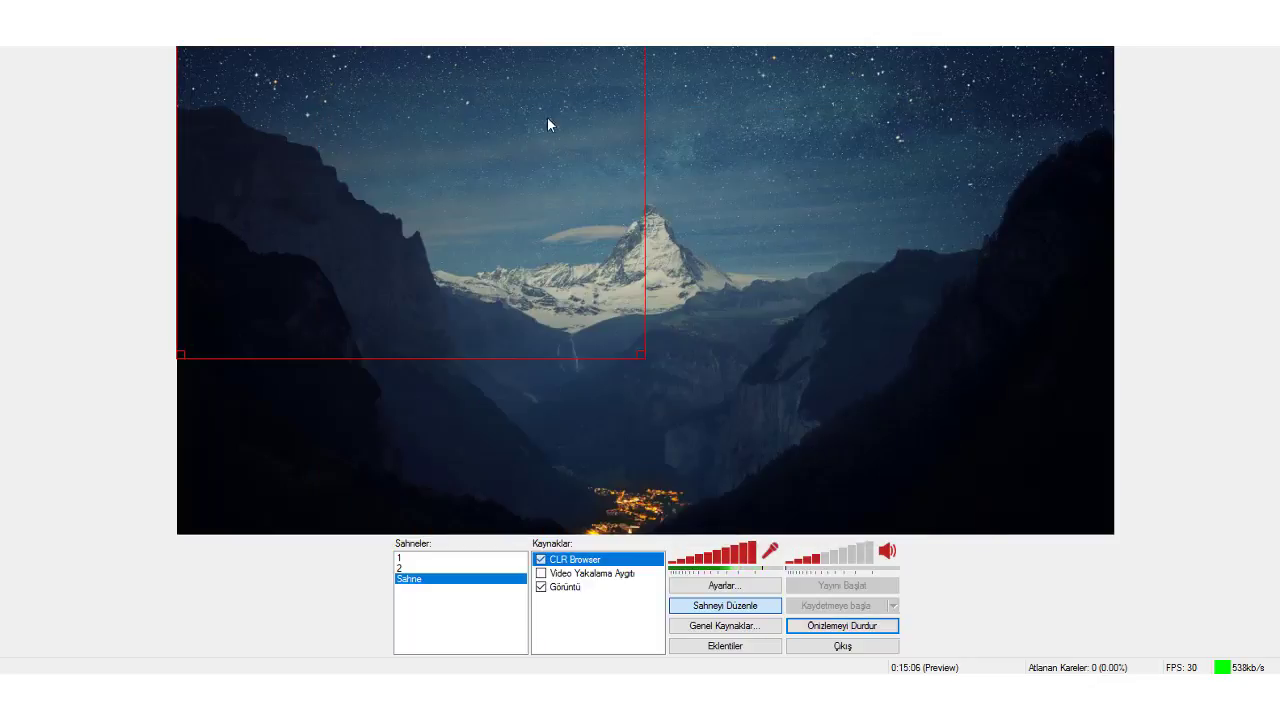
# Step: Shrink the CLR Browser frame to under a third of the scene's width and move it to the sky right of the mountain peak
pyautogui.moveTo(547, 124); pyautogui.dragTo(953, 87)
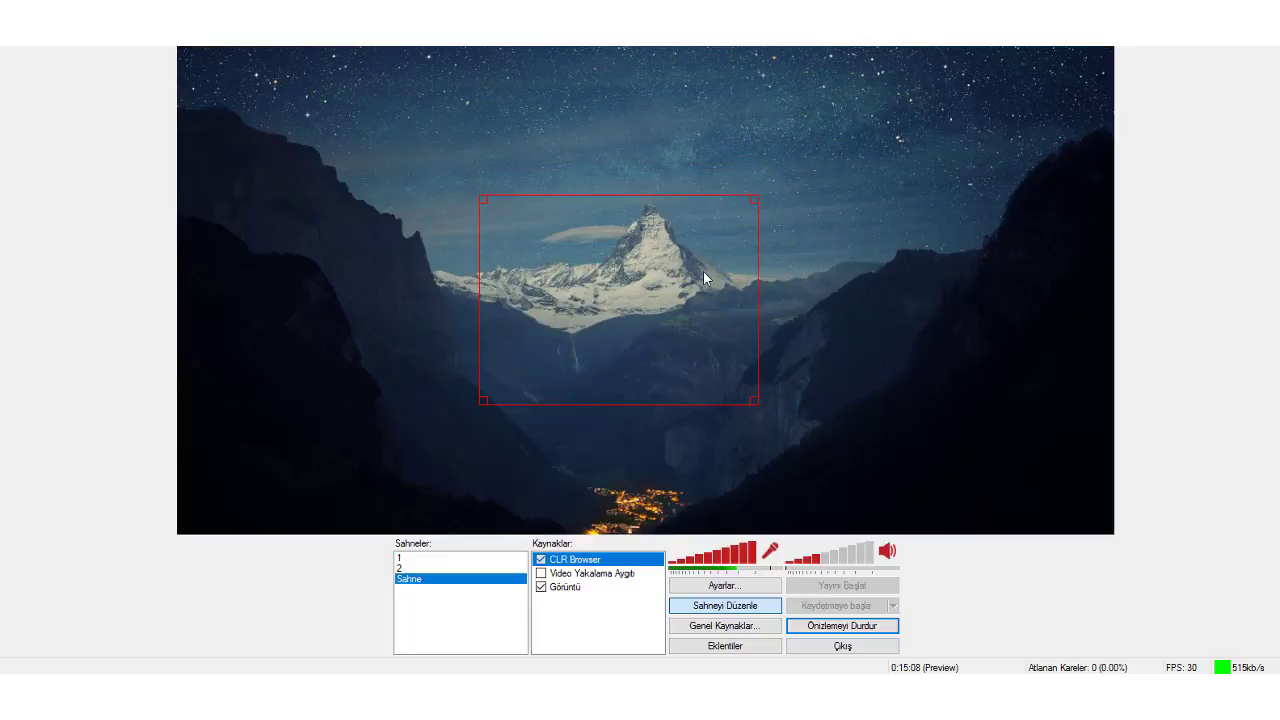
pyautogui.moveTo(704, 272); pyautogui.dragTo(969, 121)
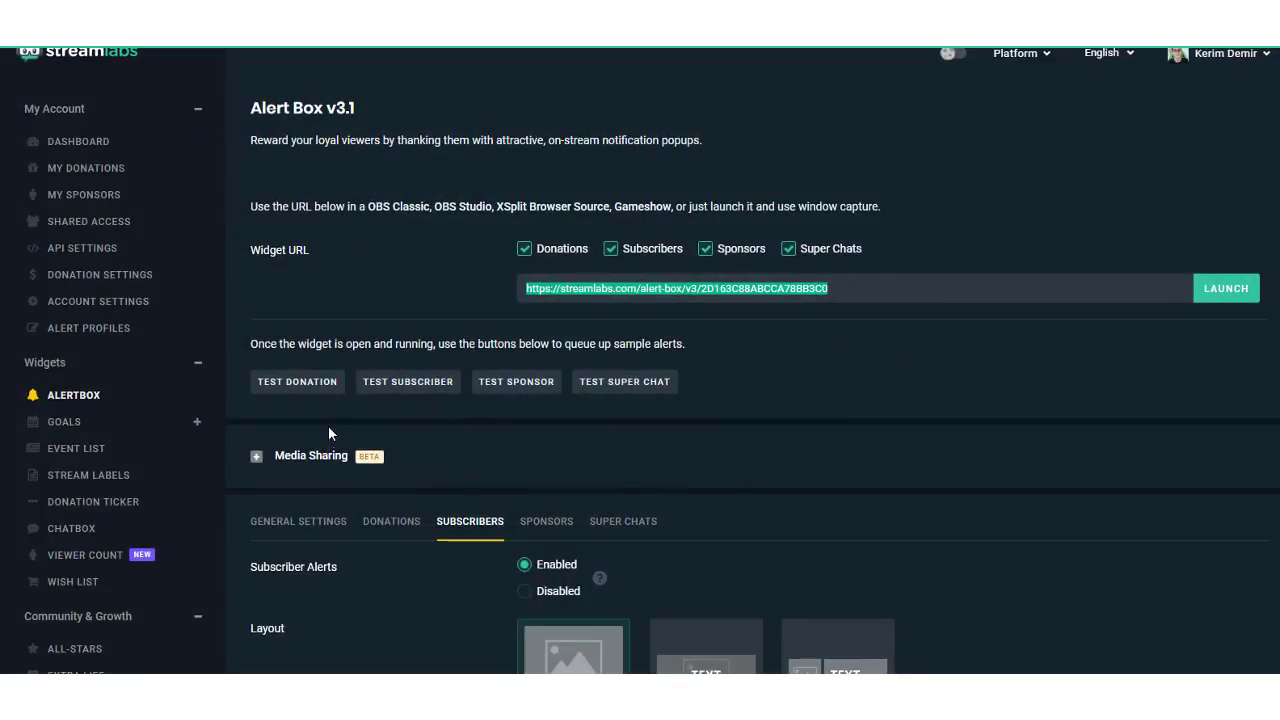
# Step: Send a test donation alert from the Streamlabs Alert Box, check it in the OBS preview, and send a test subscriber alert
pyautogui.click(298, 408)
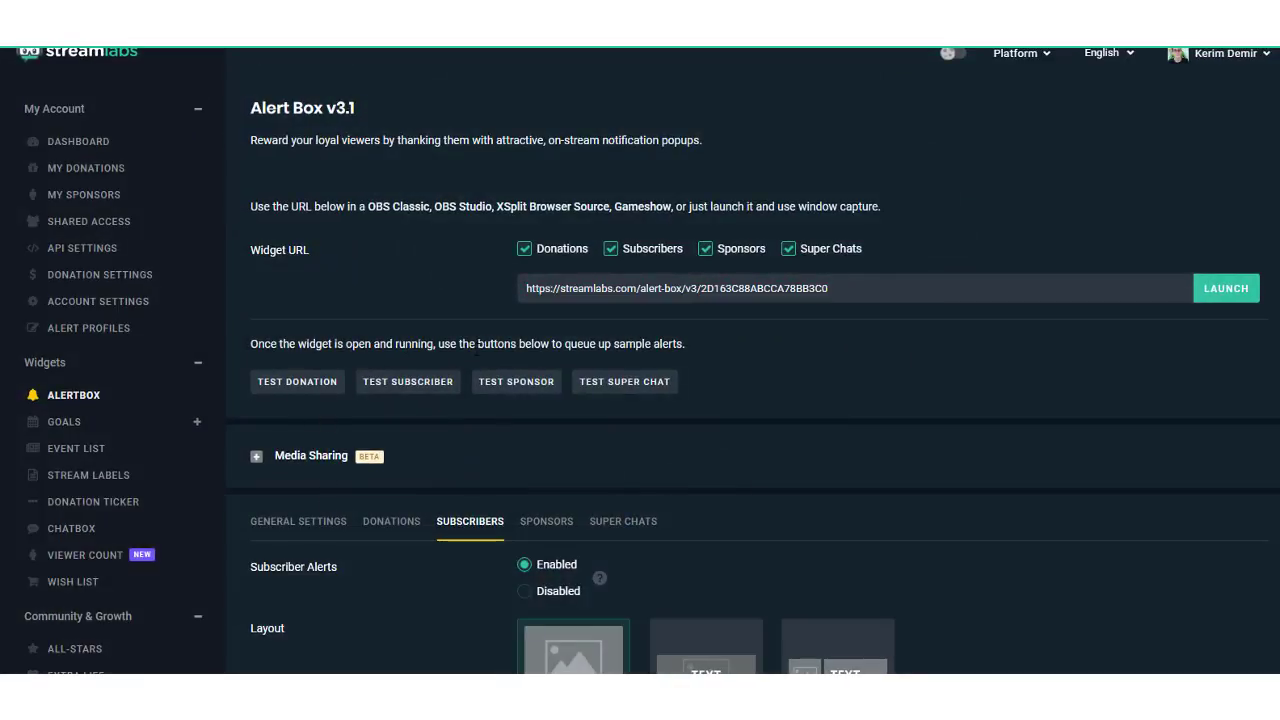
pyautogui.click(296, 384)
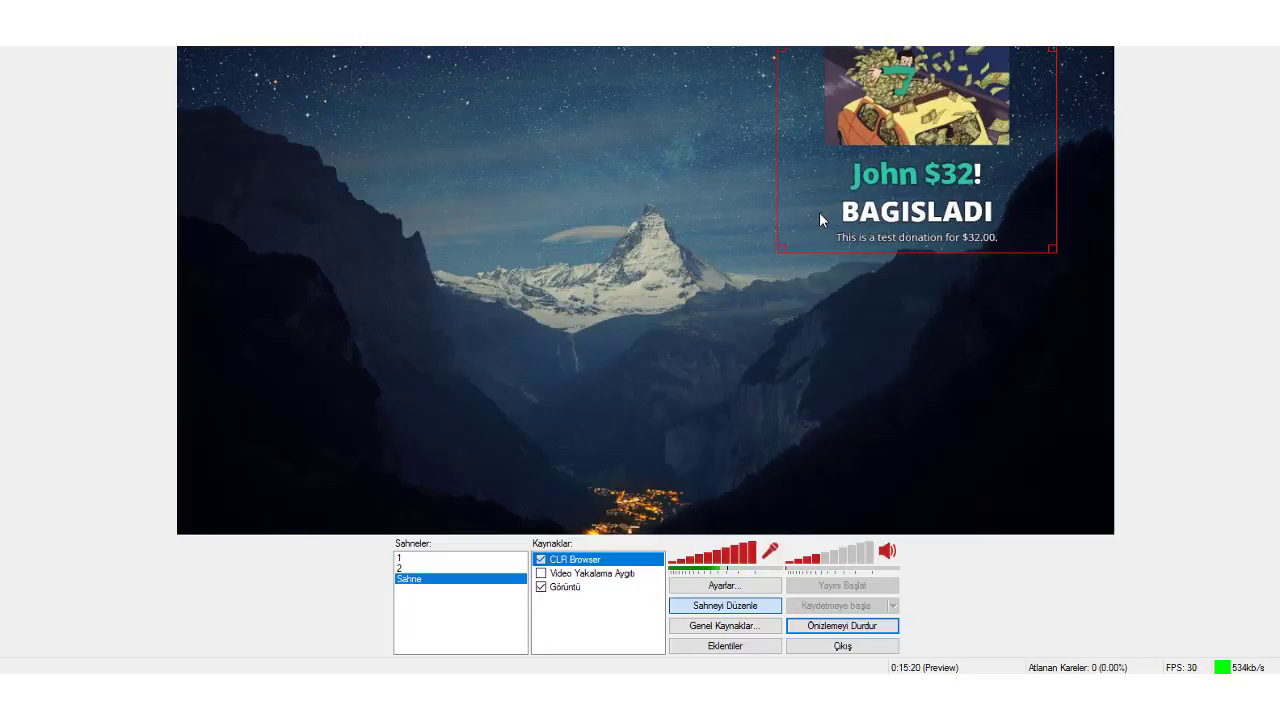
pyautogui.moveTo(819, 212)
pyautogui.mouseDown()
pyautogui.moveTo(849, 214)
pyautogui.moveTo(823, 213)
pyautogui.mouseUp()
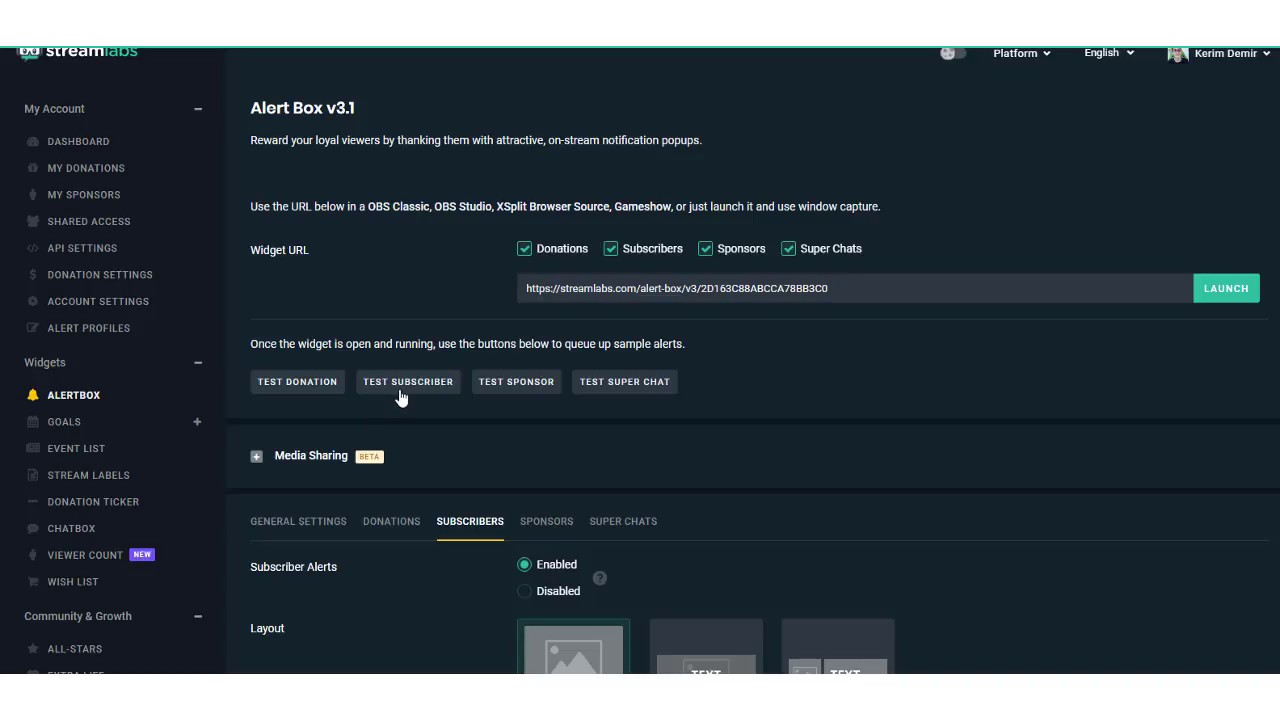
pyautogui.click(400, 390)
# Step: Examine the Donation Goal widget, including its progress bar preview, title, goal amount, current amount and days remaining
pyautogui.click(118, 423)
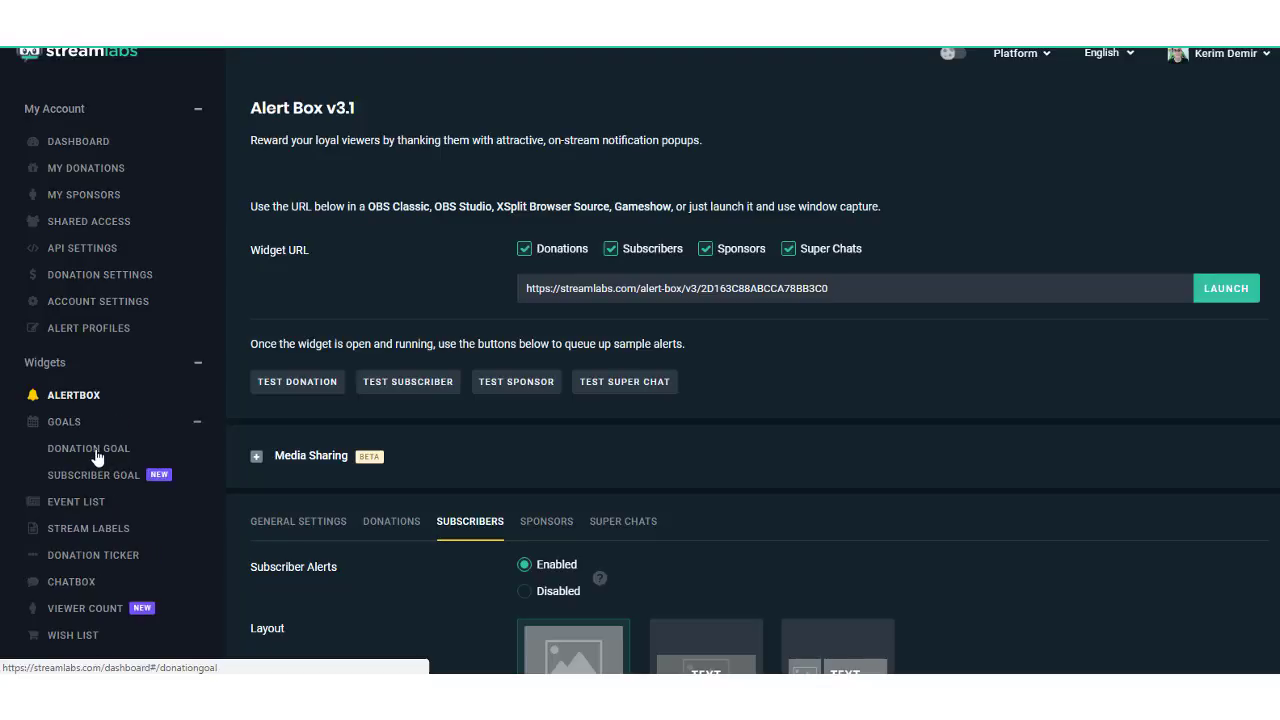
pyautogui.click(98, 452)
pyautogui.scroll(-2, 457, 334)
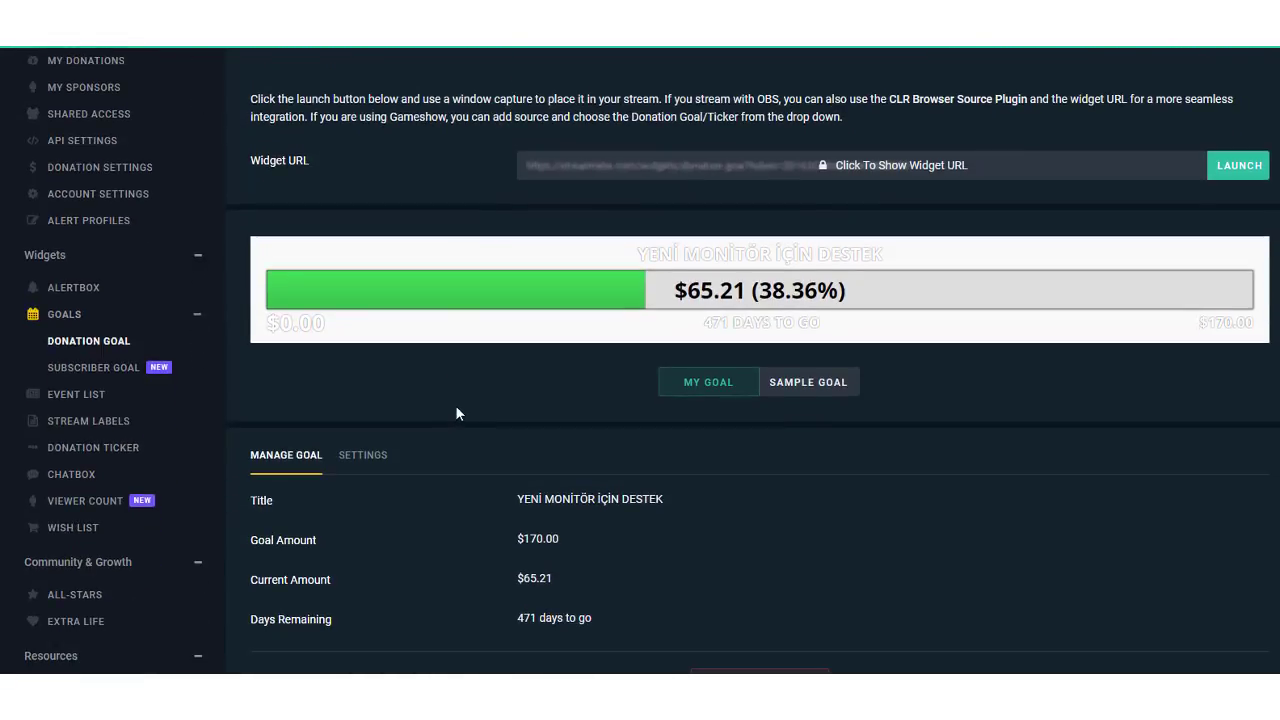
pyautogui.scroll(1, 428, 349)
pyautogui.scroll(-1, 561, 357)
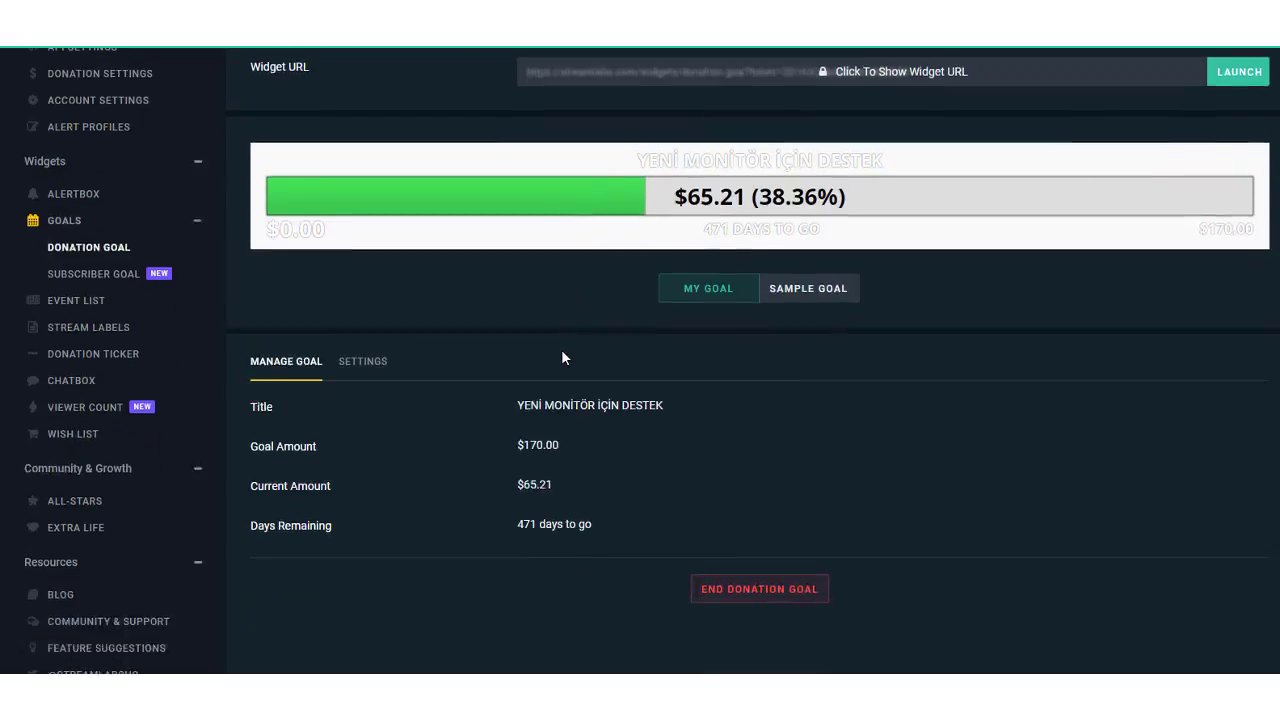
pyautogui.scroll(2, 645, 336)
pyautogui.scroll(-1, 755, 322)
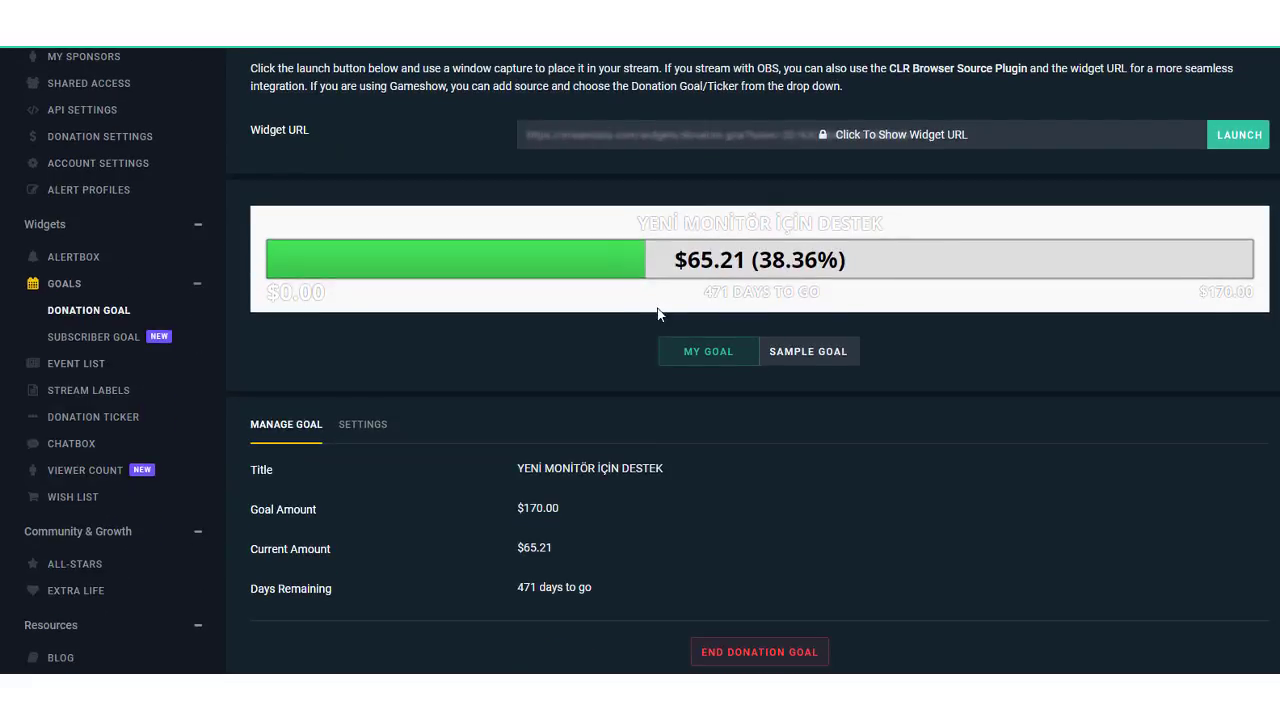
pyautogui.scroll(1, 683, 287)
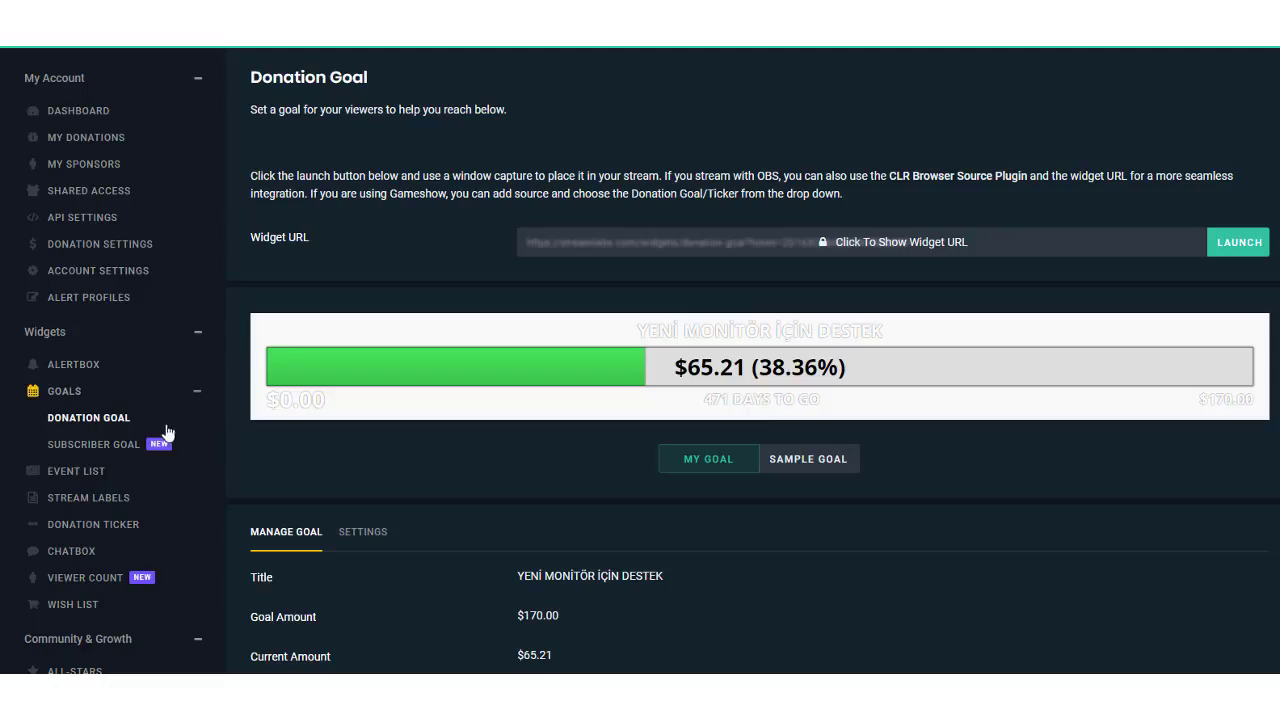
# Step: Review the Subscriber Goal widget's progress bar preview and goal details
pyautogui.scroll(-1, 110, 448)
pyautogui.click(115, 336)
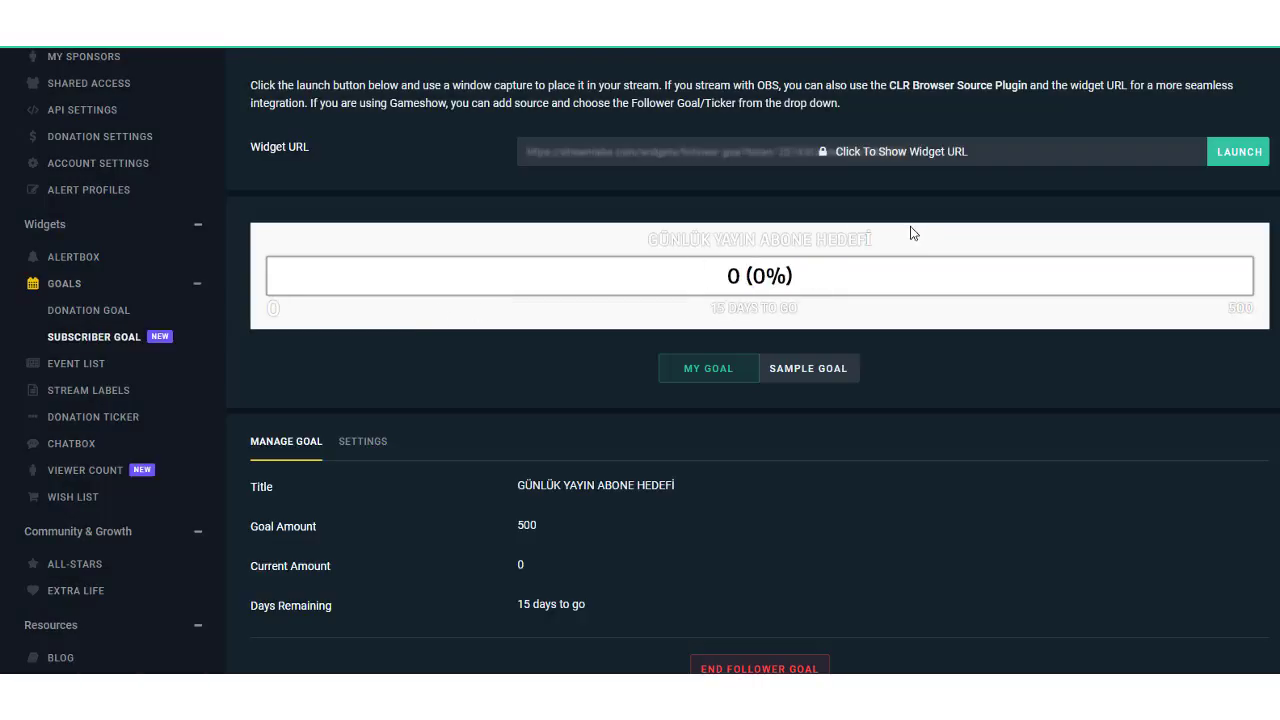
pyautogui.scroll(-1, 520, 306)
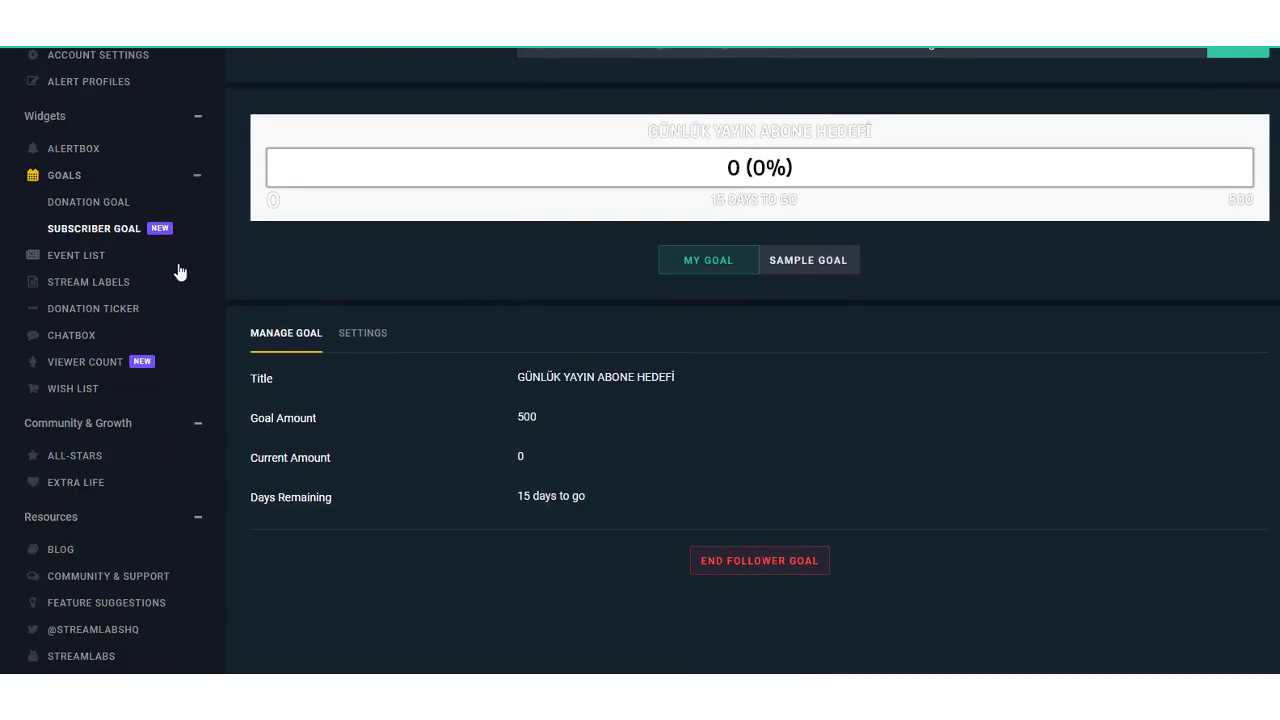
# Step: Examine the Event List widget's preview, theme, enabled events, colors, font, animation and other options
pyautogui.click(141, 270)
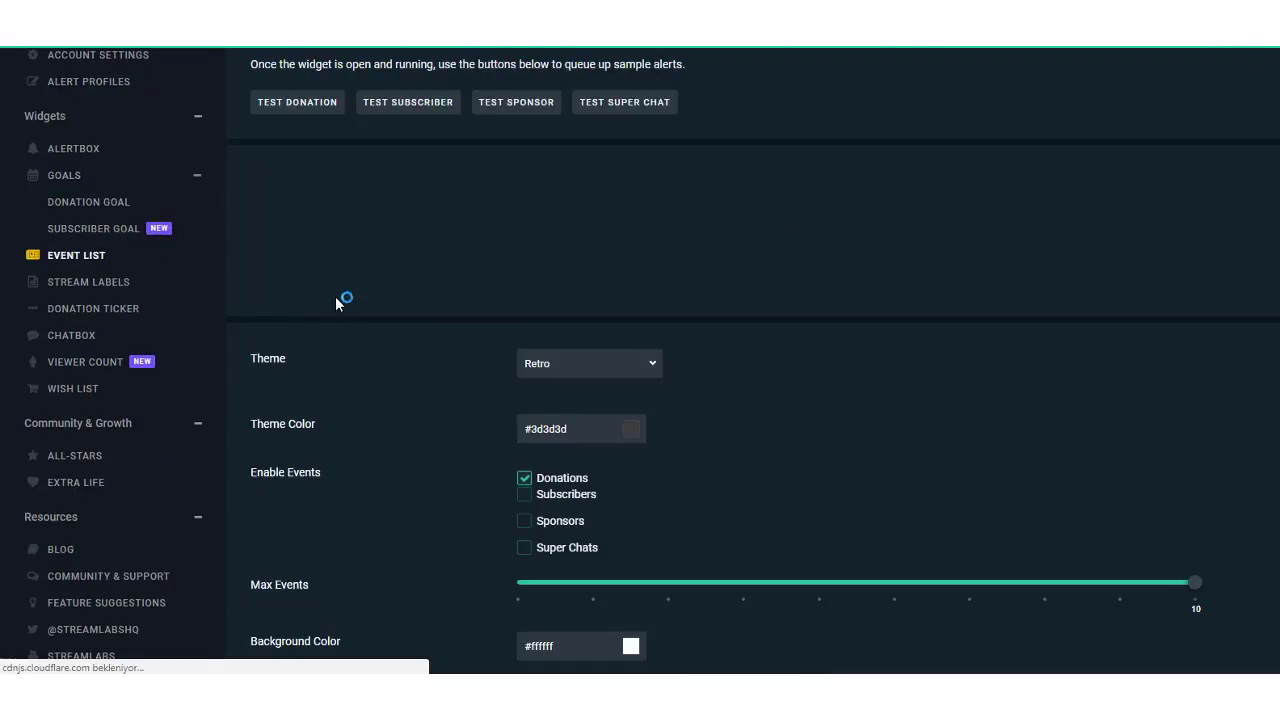
pyautogui.scroll(2, 380, 400)
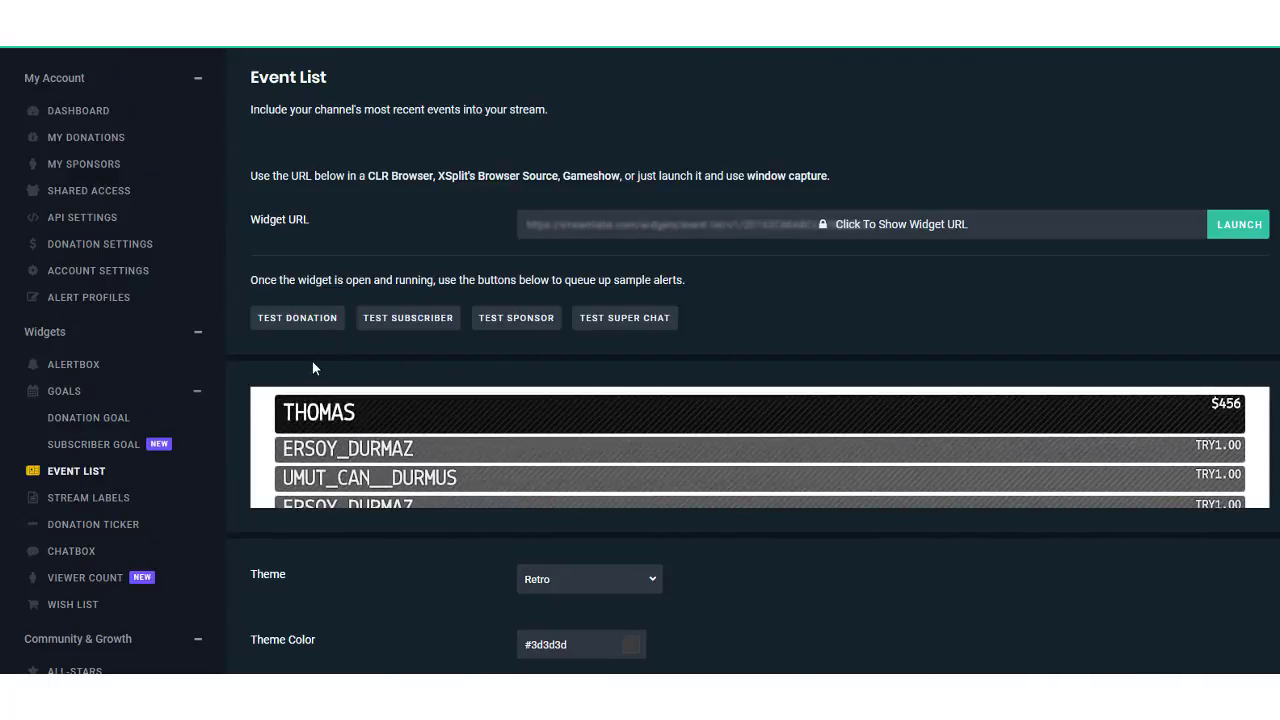
pyautogui.scroll(-1, 312, 368)
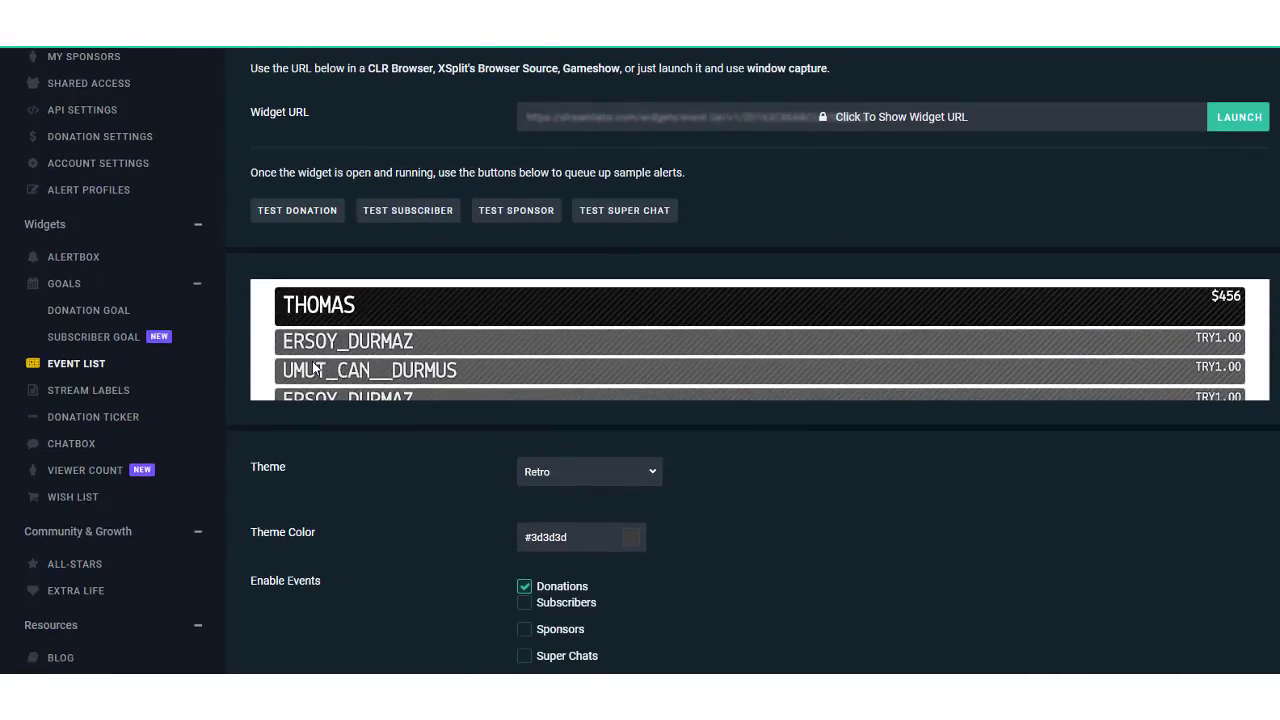
pyautogui.scroll(-3, 399, 446)
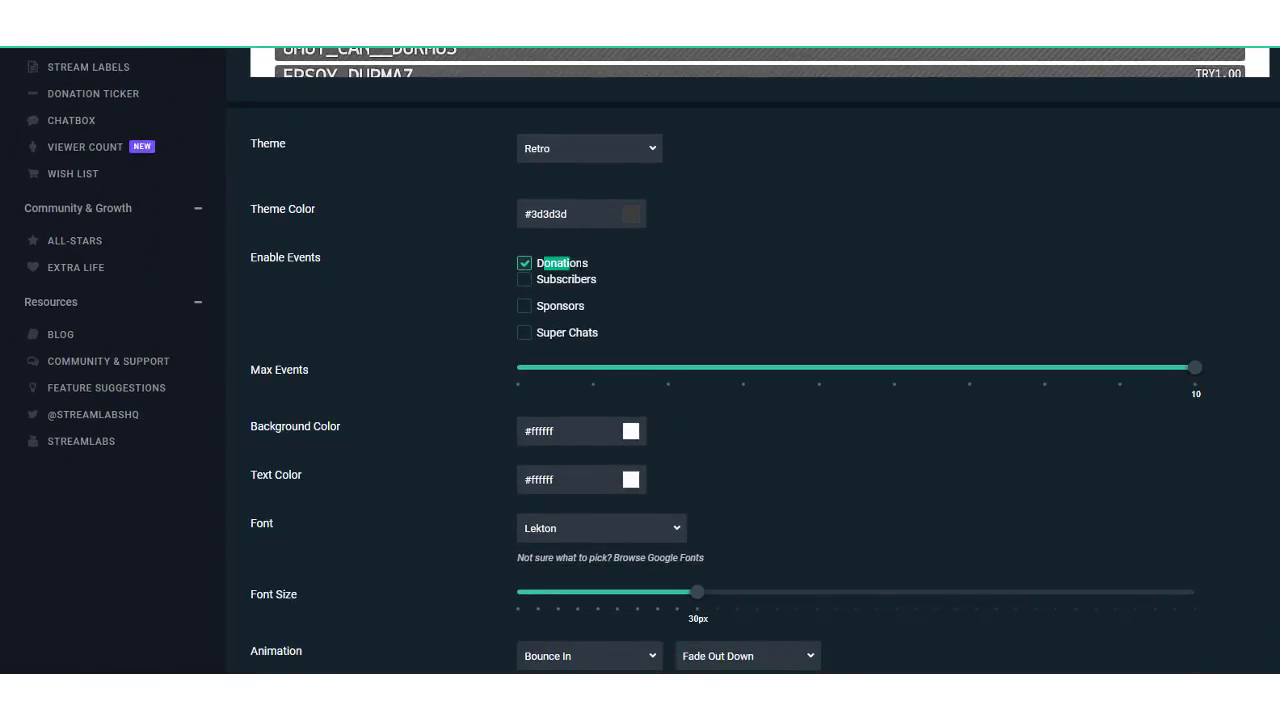
pyautogui.scroll(-2, 406, 380)
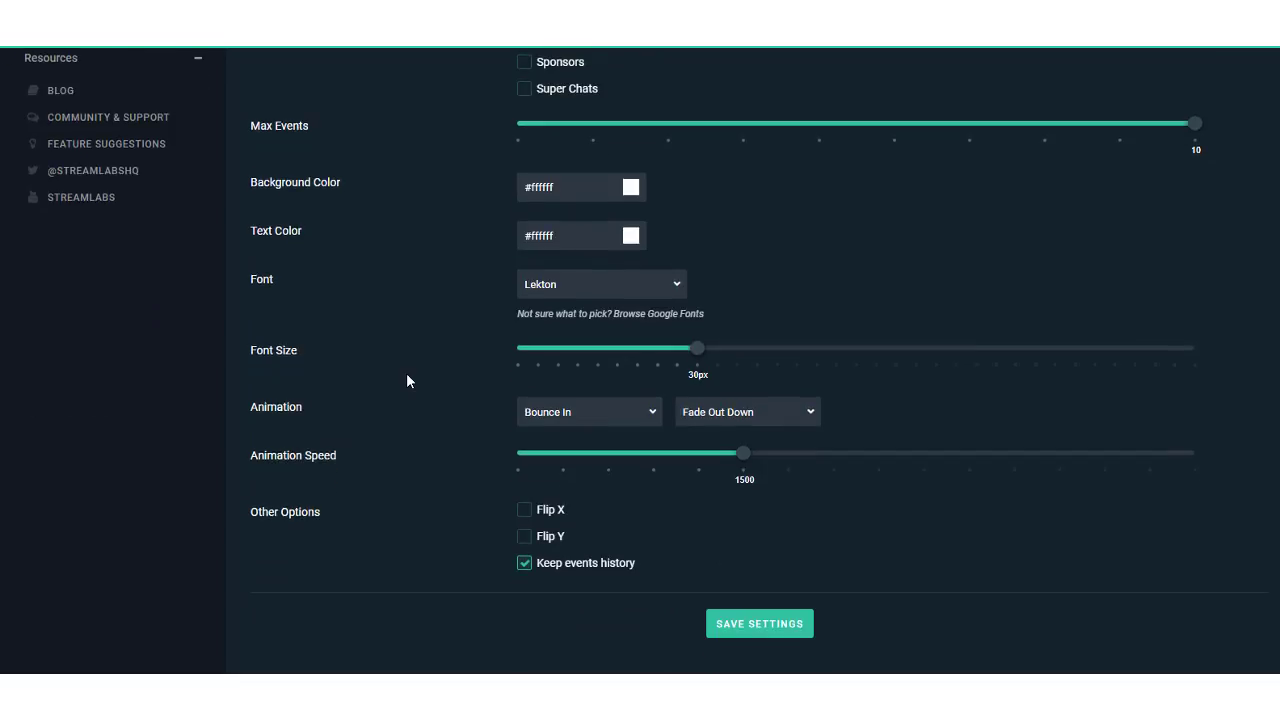
pyautogui.scroll(6, 408, 380)
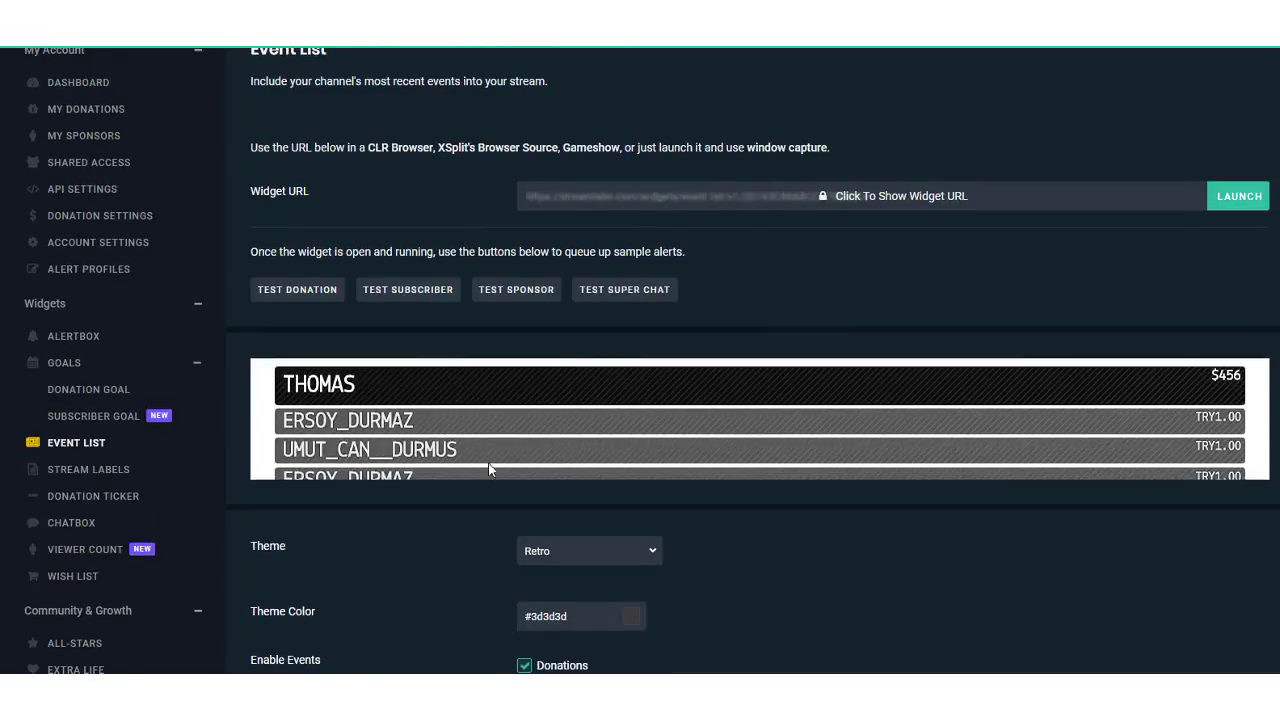
pyautogui.scroll(-1, 656, 367)
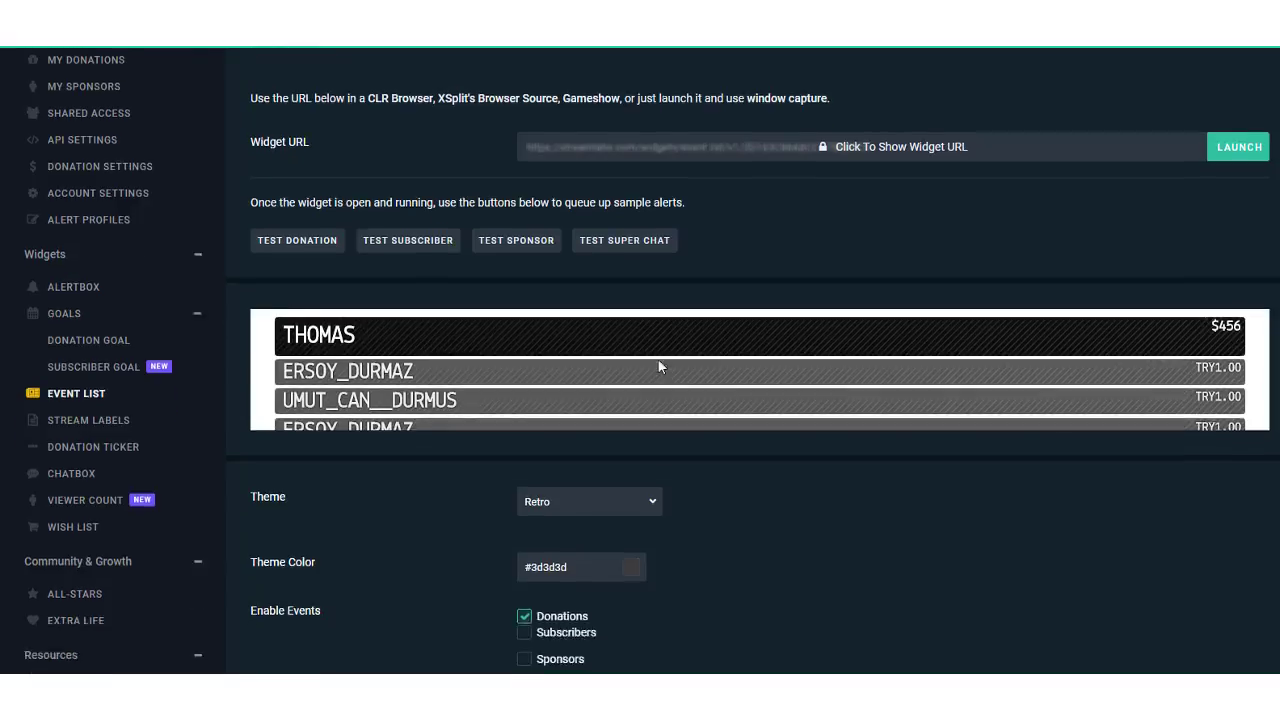
pyautogui.scroll(-5, 430, 323)
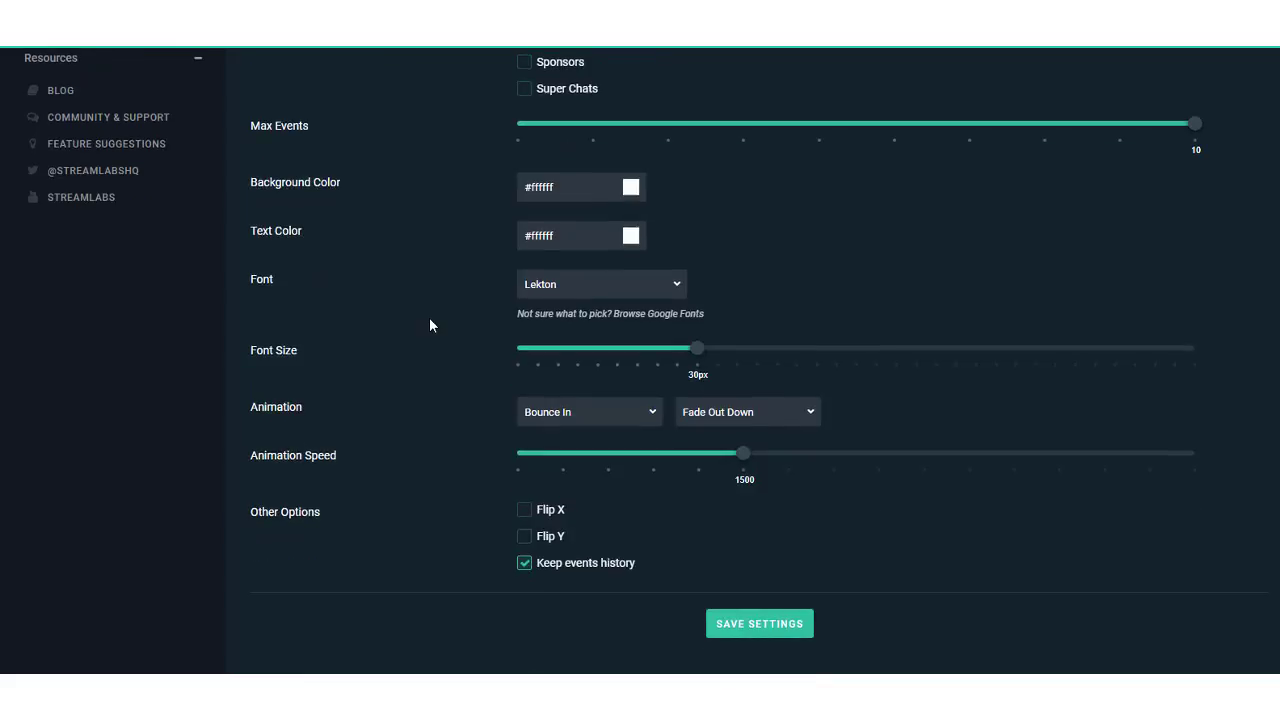
pyautogui.scroll(4, 430, 325)
pyautogui.scroll(2, 429, 320)
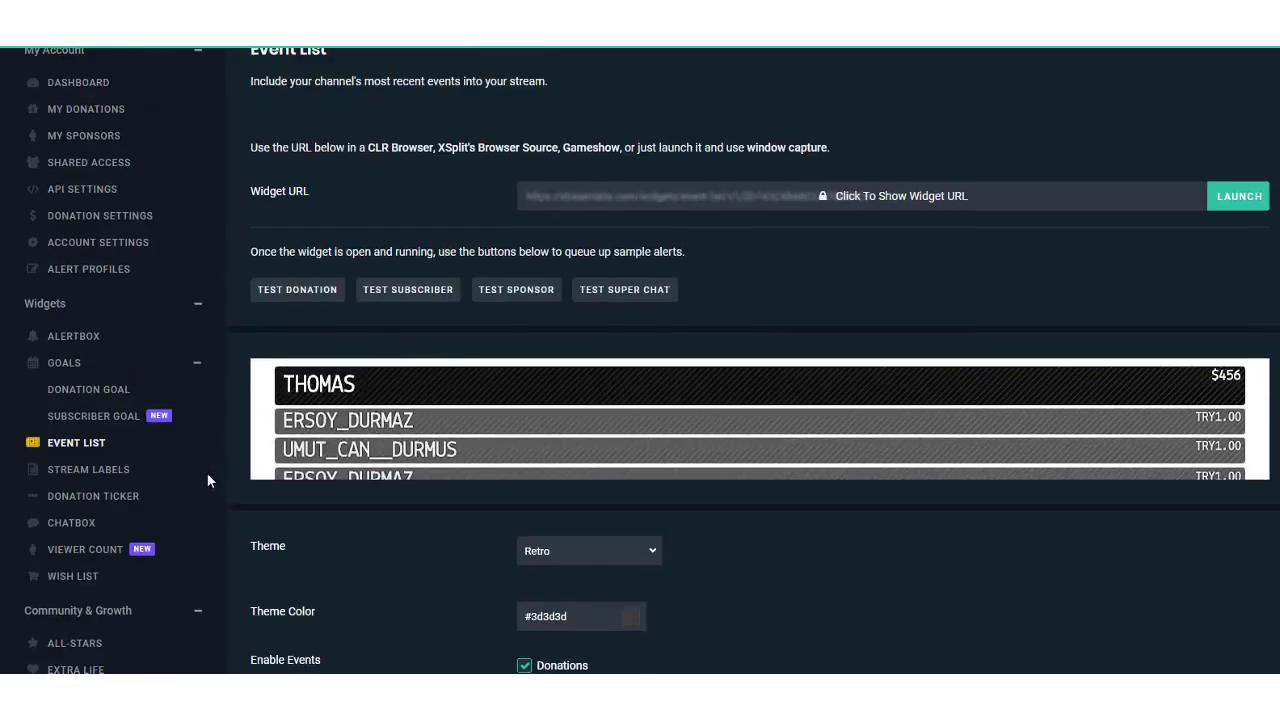
# Step: Look over the Stream Labels page, including its description, download options and changelog
pyautogui.click(126, 474)
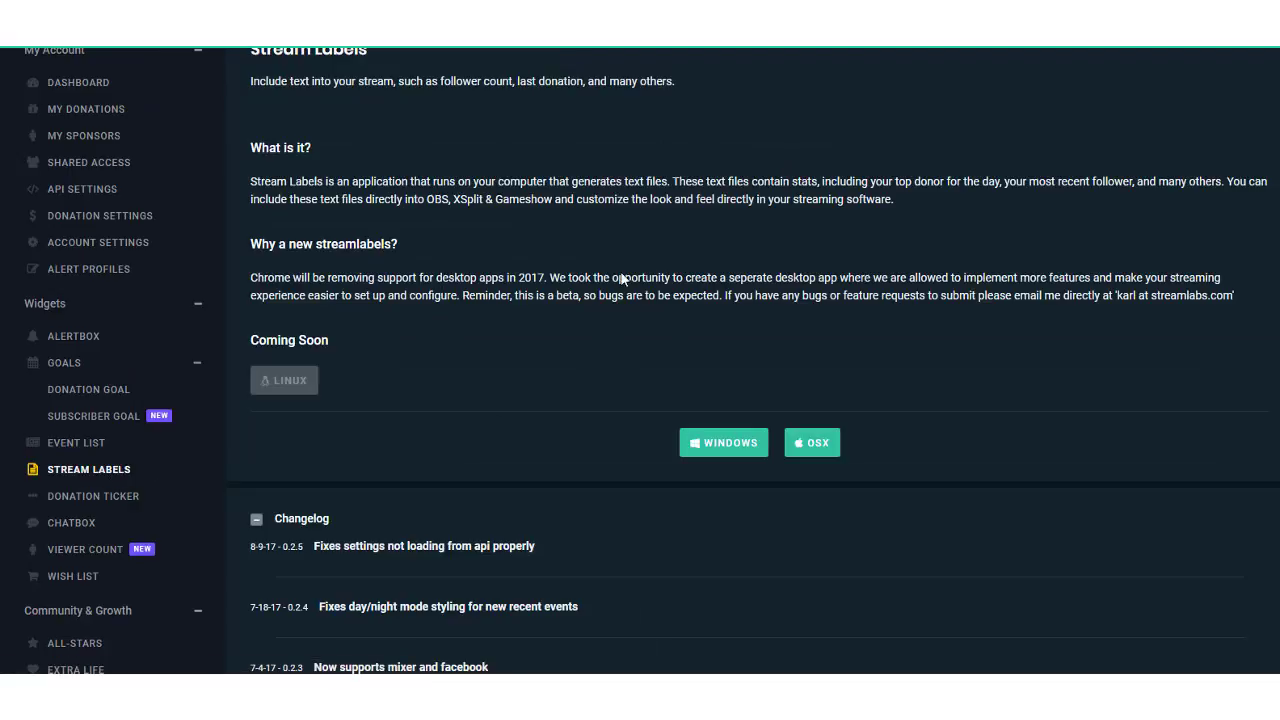
pyautogui.scroll(2, 580, 274)
pyautogui.scroll(-4, 580, 280)
# Step: View the Donation Ticker, Chatbox and Viewer Count widget pages and their settings
pyautogui.click(96, 410)
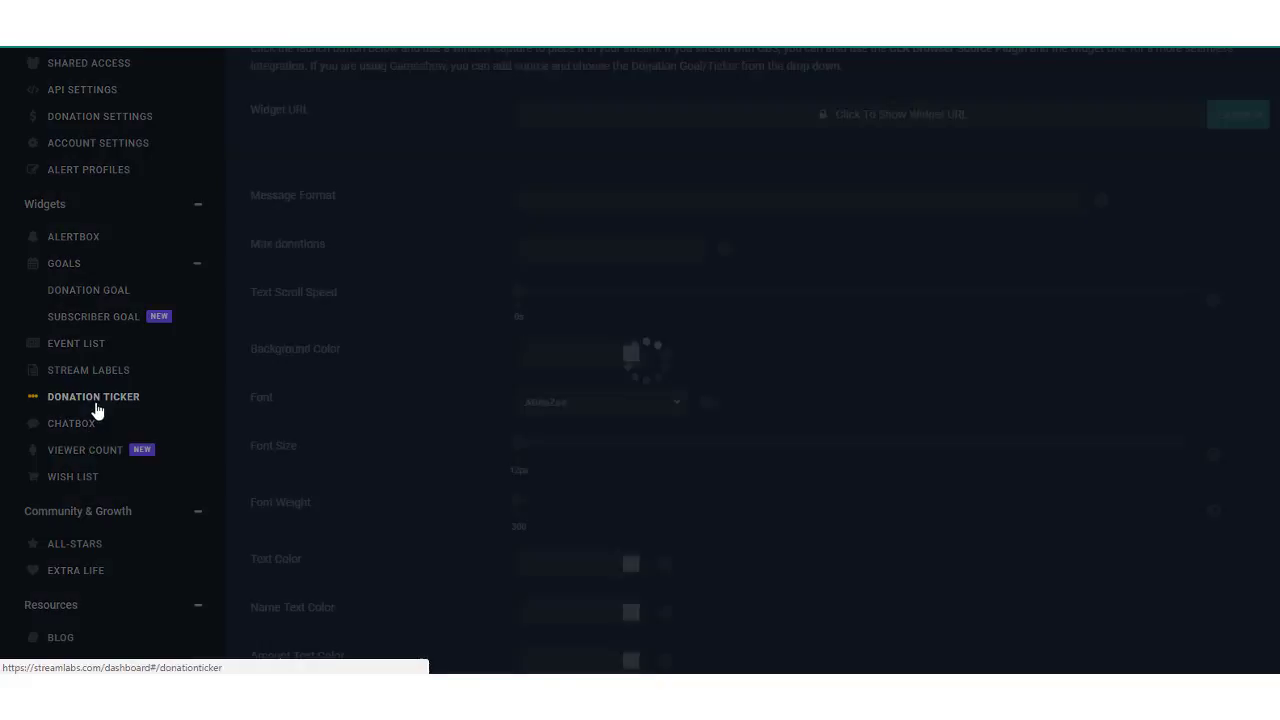
pyautogui.click(122, 431)
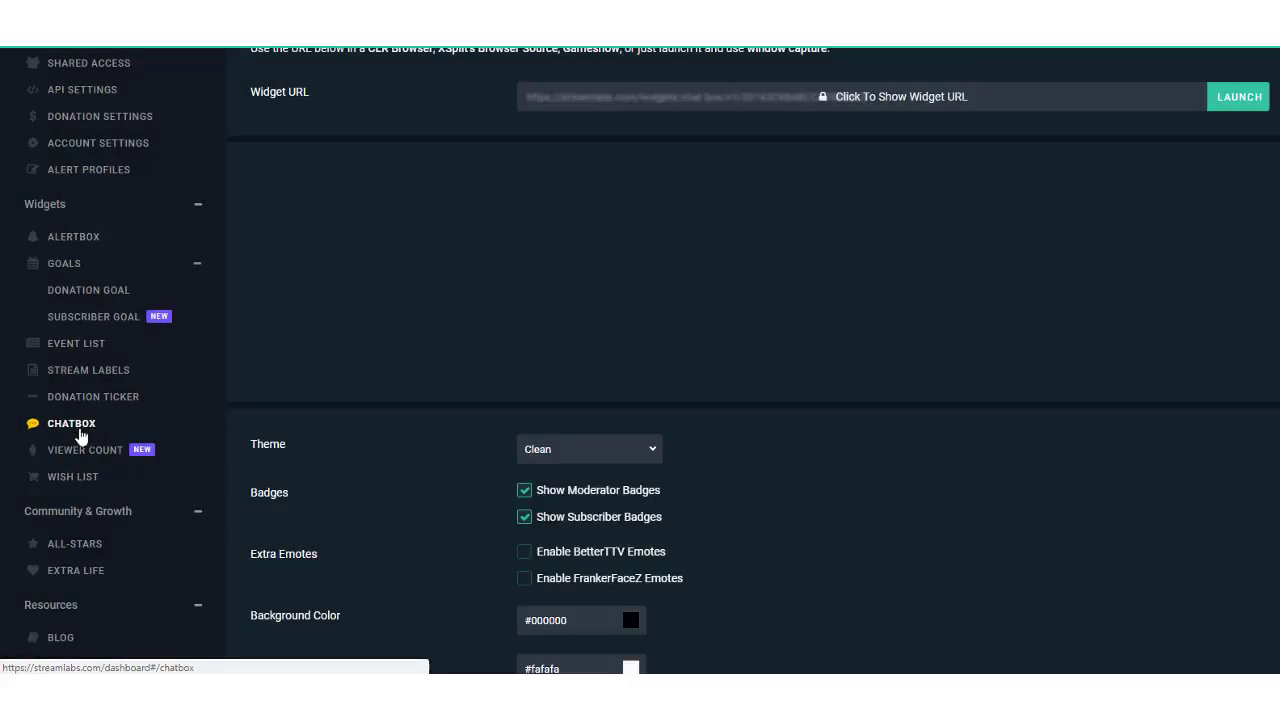
pyautogui.click(115, 450)
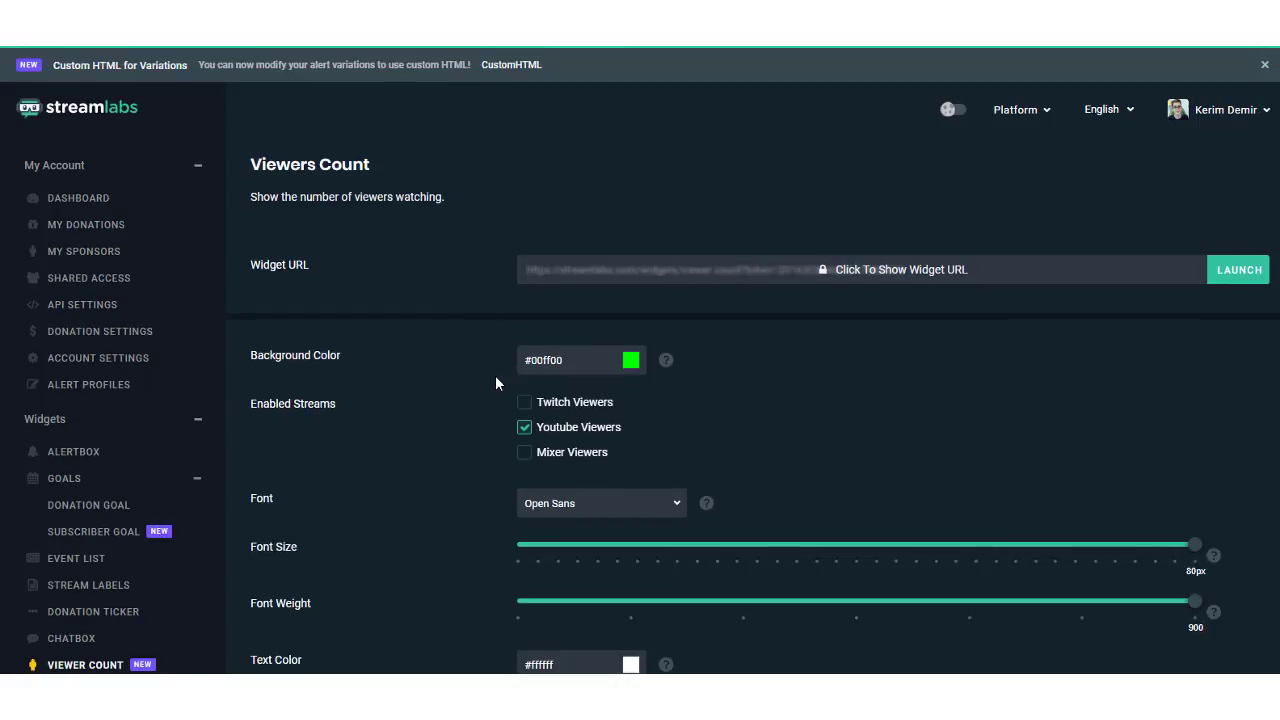
pyautogui.scroll(-1, 454, 378)
pyautogui.scroll(1, 454, 378)
# Step: View the account dashboard statistics and the connected apps in the API settings, and return to the dashboard
pyautogui.click(97, 201)
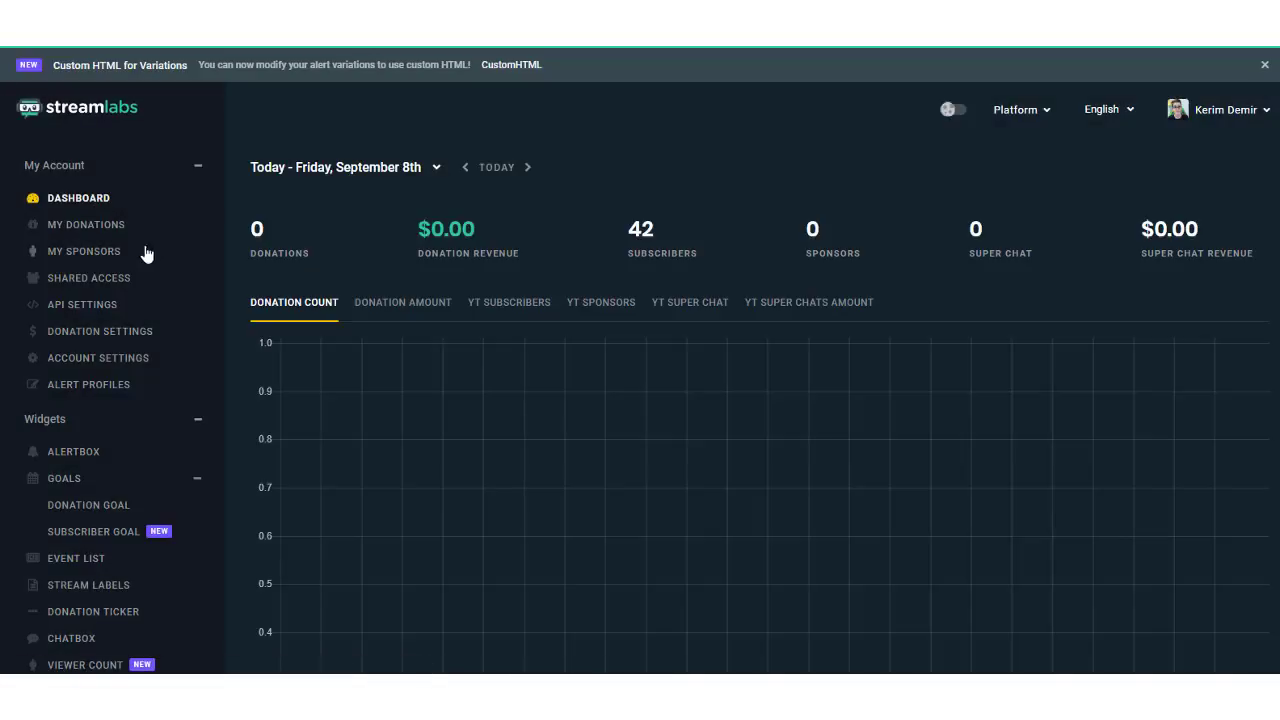
pyautogui.click(160, 304)
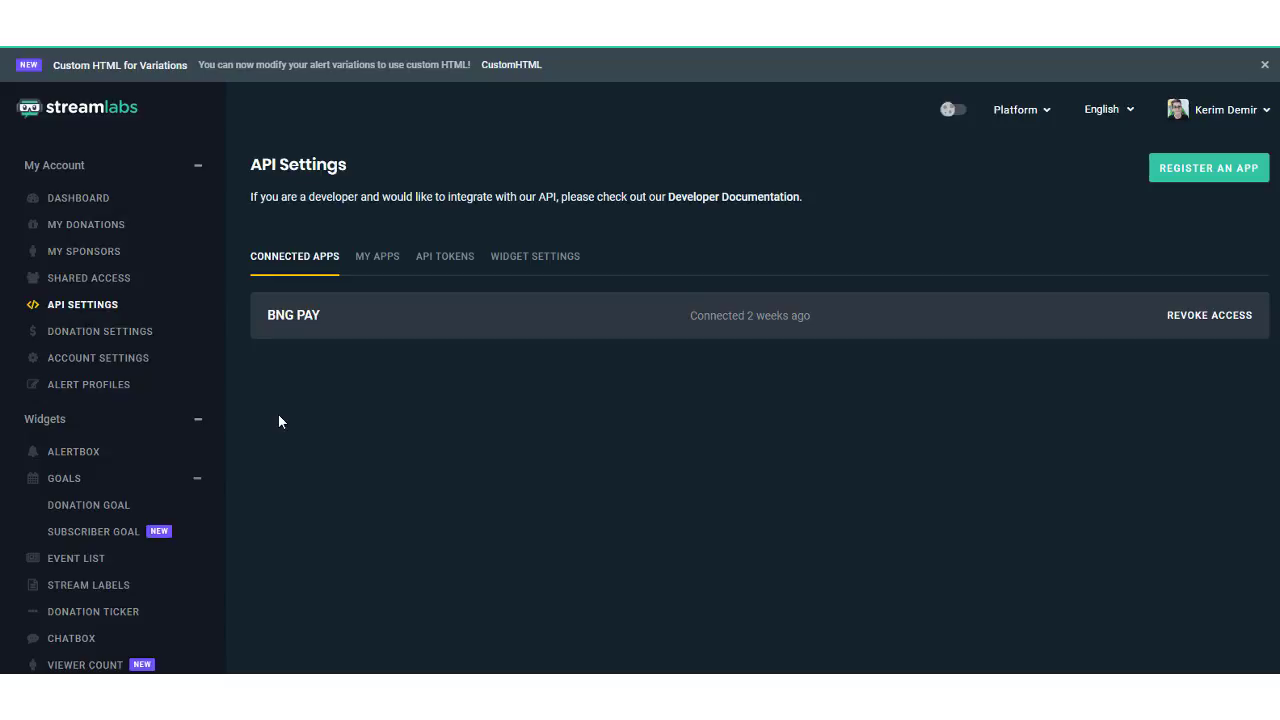
pyautogui.click(97, 197)
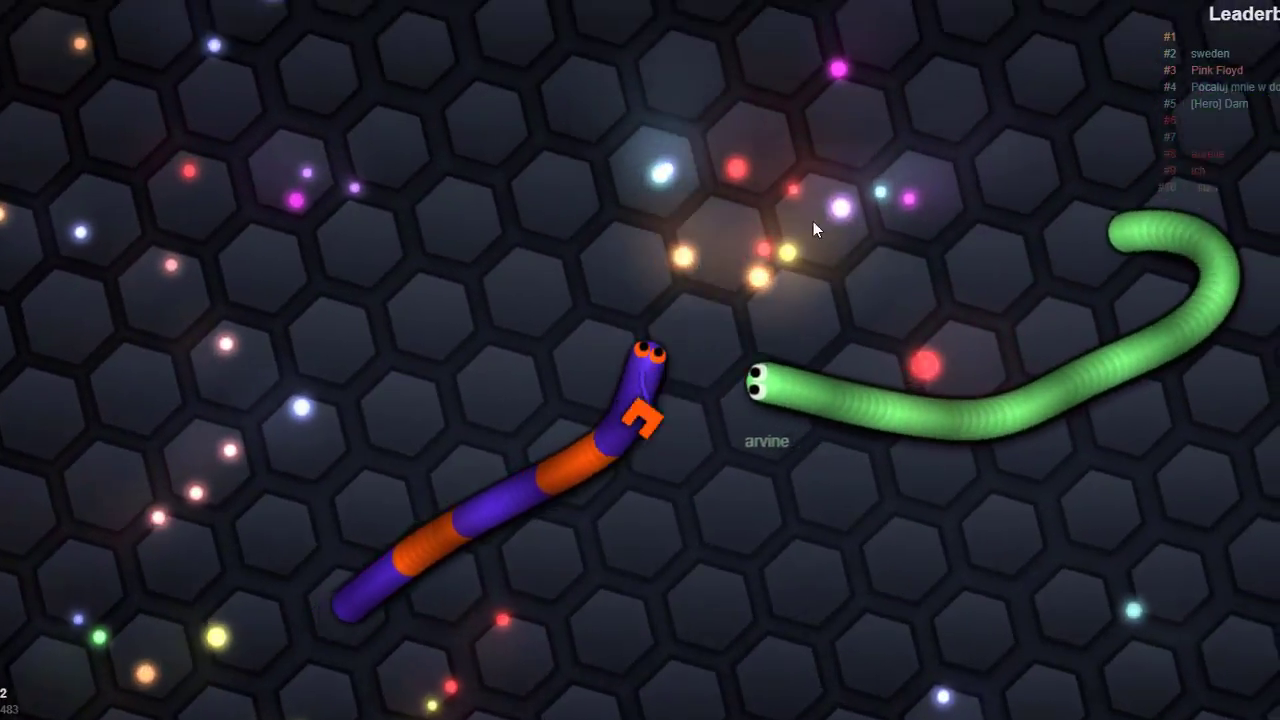
pyautogui.moveTo(813, 221)
pyautogui.mouseDown()
pyautogui.moveTo(970, 428)
pyautogui.moveTo(882, 384)
pyautogui.mouseUp()
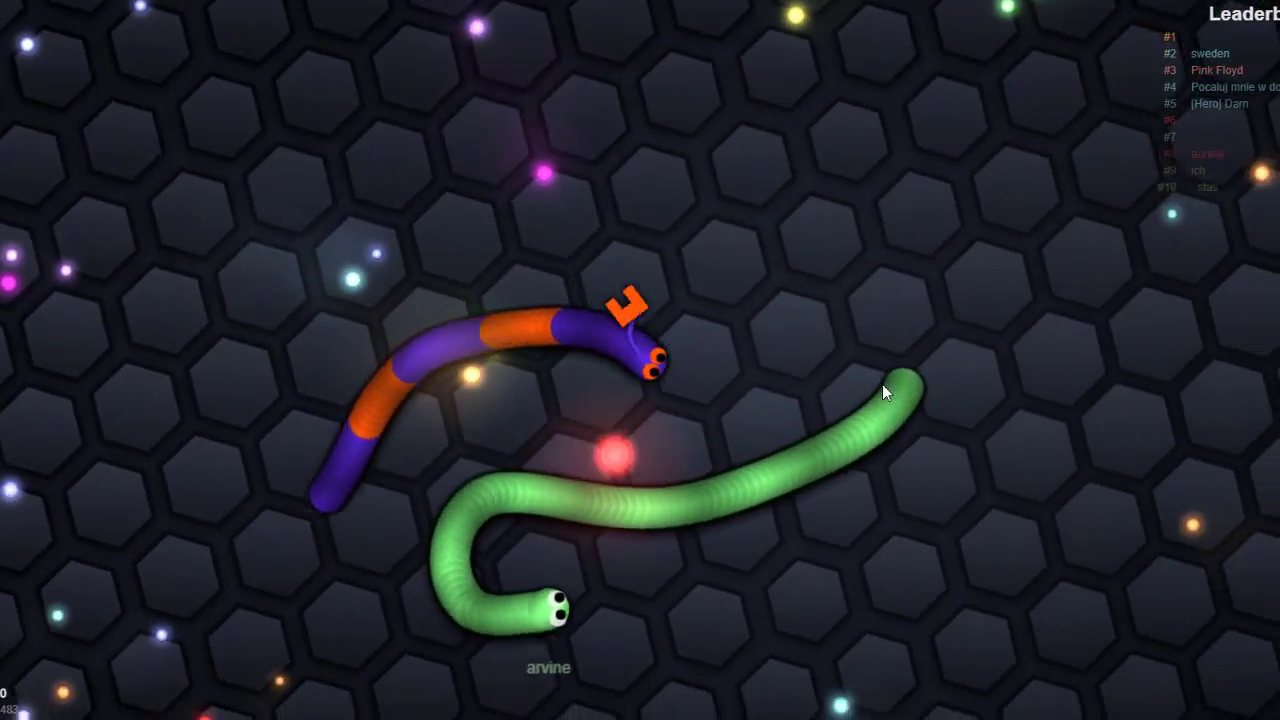